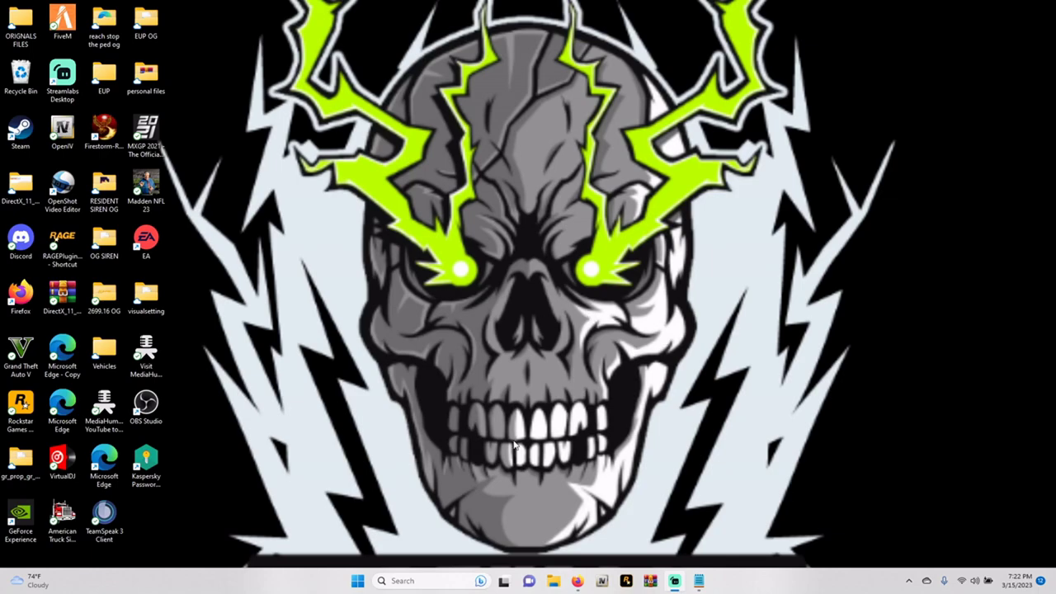
# Step: Review the Seatbelt 1.5.1 mod page on the LSPDFR site in Firefox, covering its description, features and version changes
pyautogui.click(576, 581)
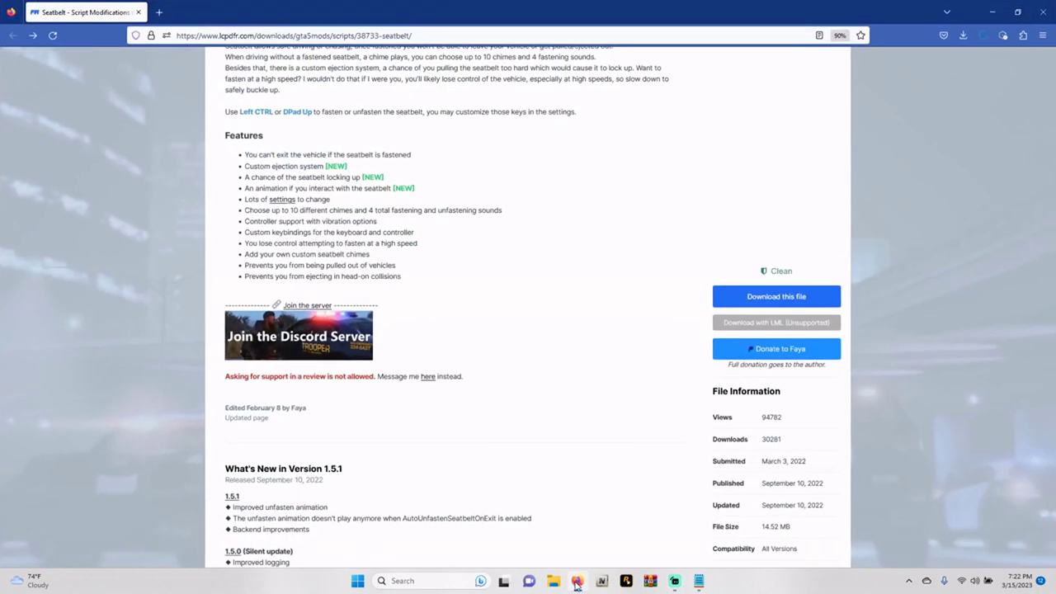
pyautogui.scroll(5, 537, 506)
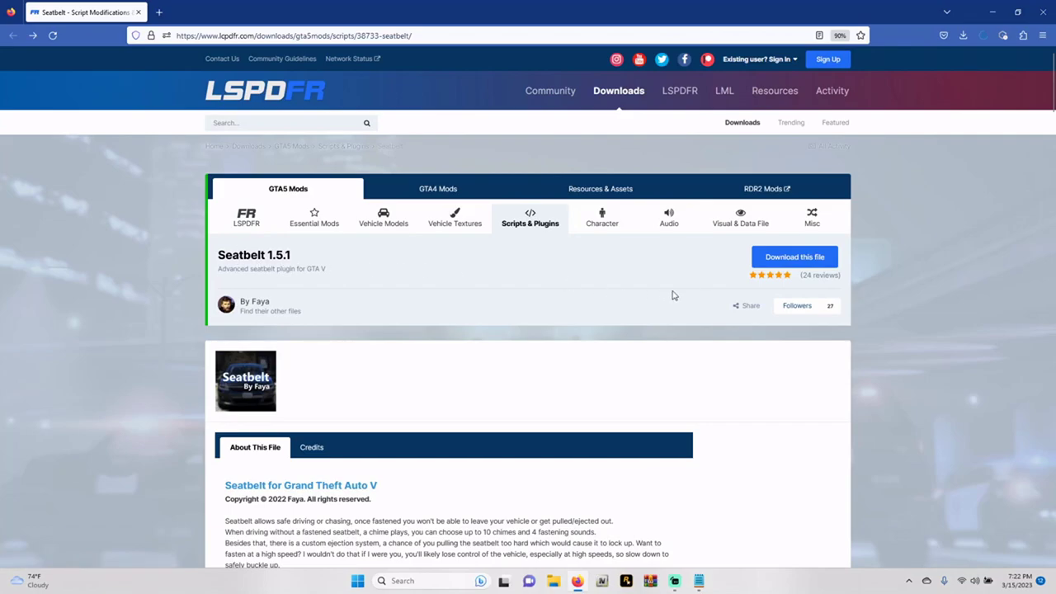
pyautogui.scroll(-1, 380, 303)
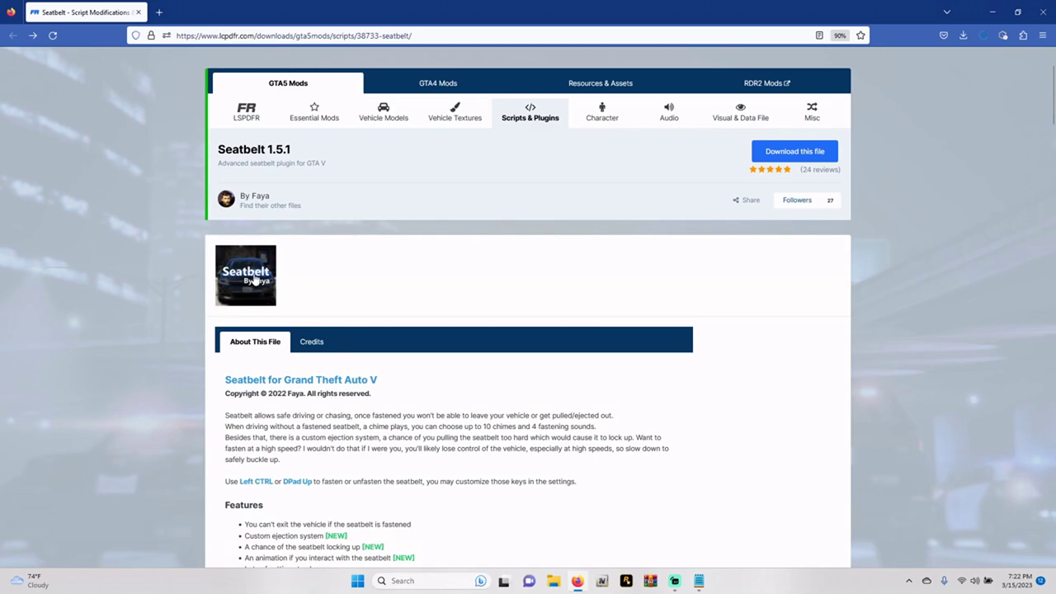
pyautogui.scroll(-3, 355, 270)
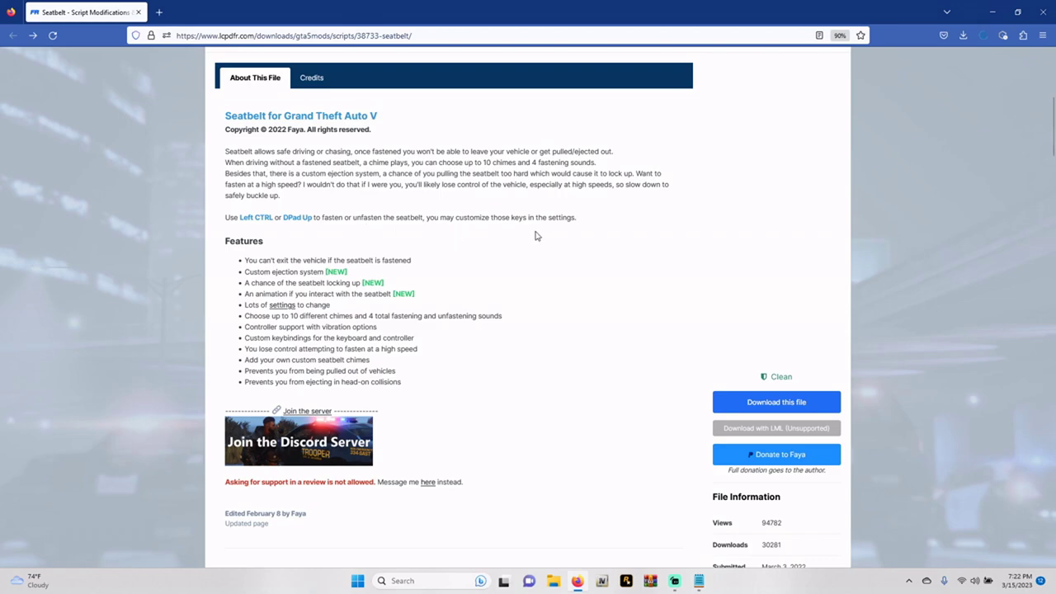
pyautogui.scroll(-2, 534, 236)
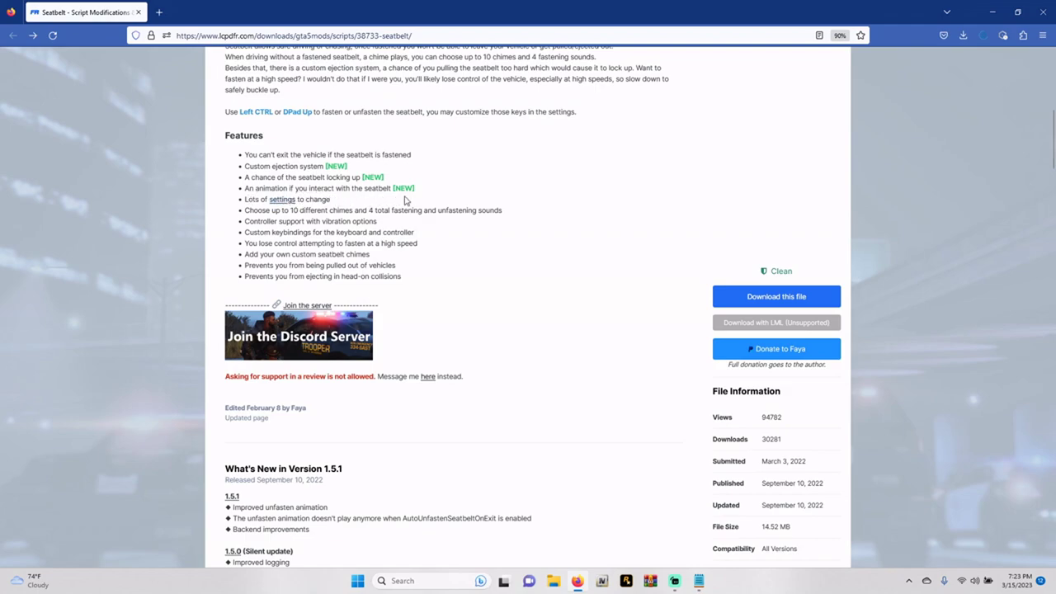
pyautogui.scroll(-9, 347, 305)
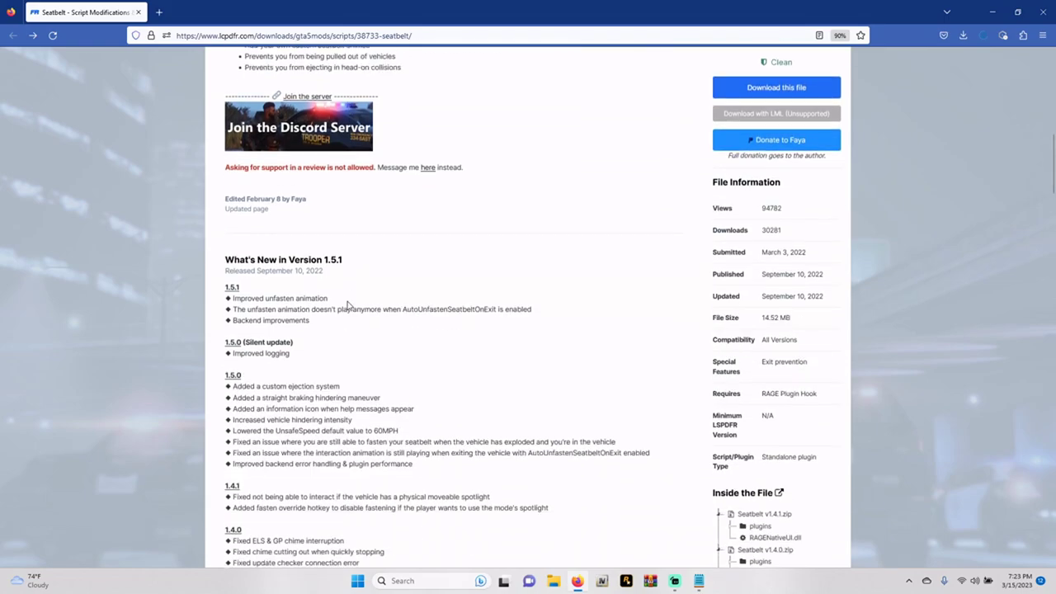
pyautogui.scroll(5, 338, 296)
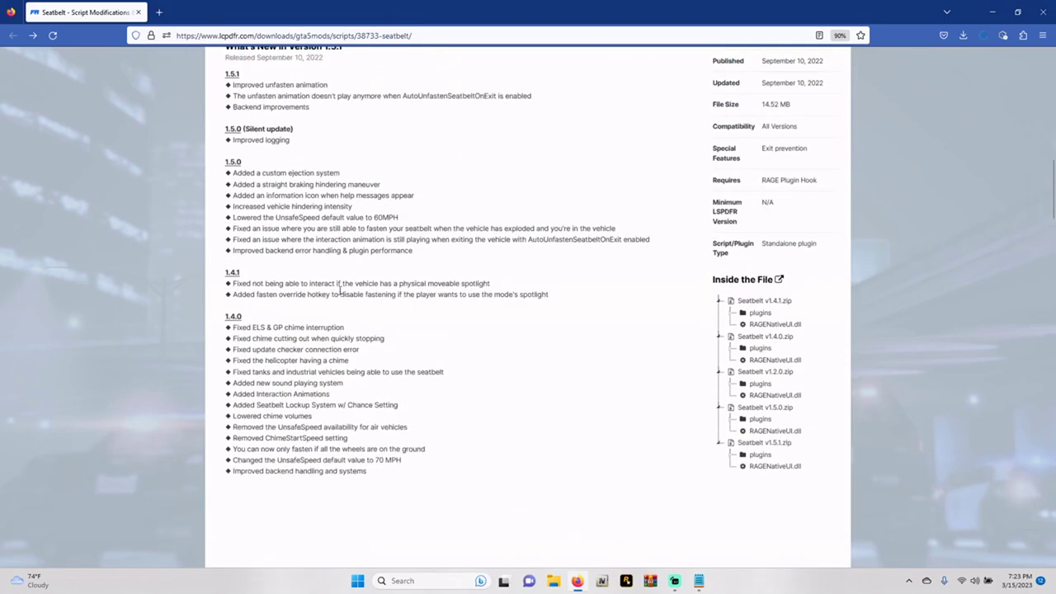
pyautogui.scroll(-3, 323, 453)
pyautogui.scroll(2, 246, 337)
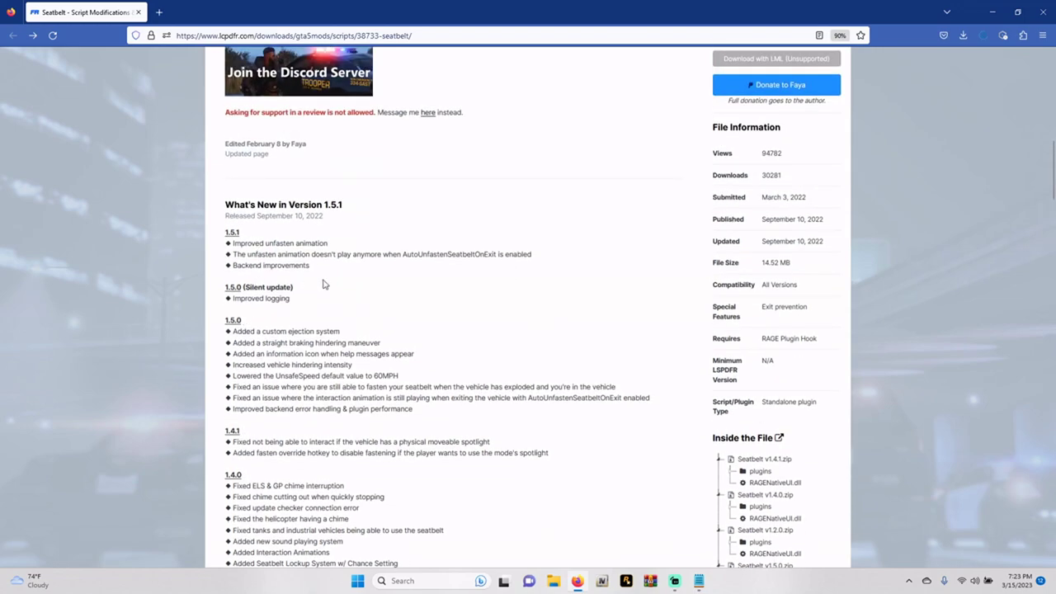
pyautogui.scroll(4, 338, 262)
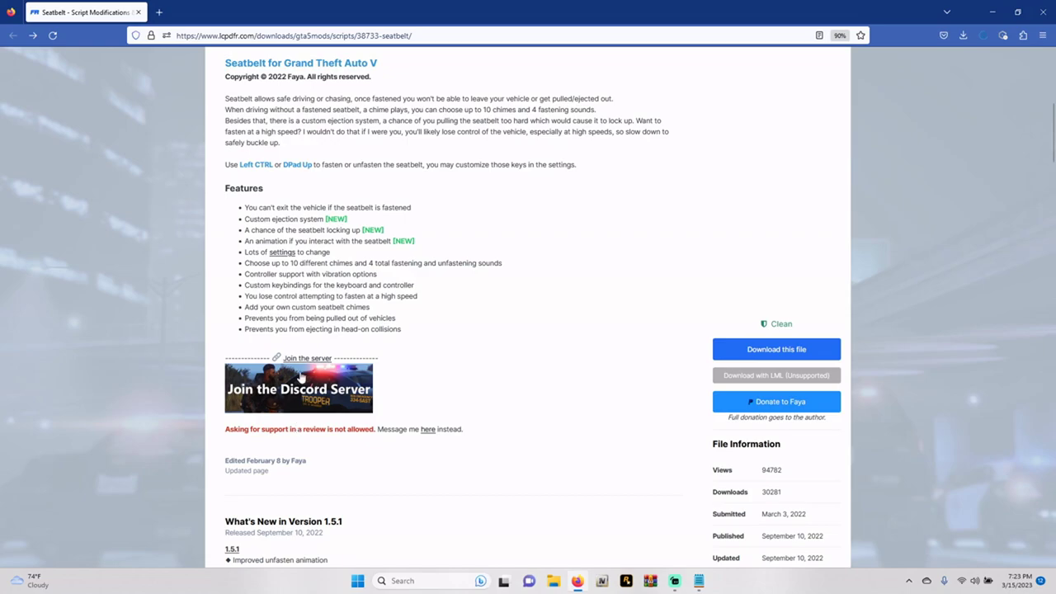
pyautogui.scroll(5, 355, 276)
pyautogui.scroll(-4, 363, 284)
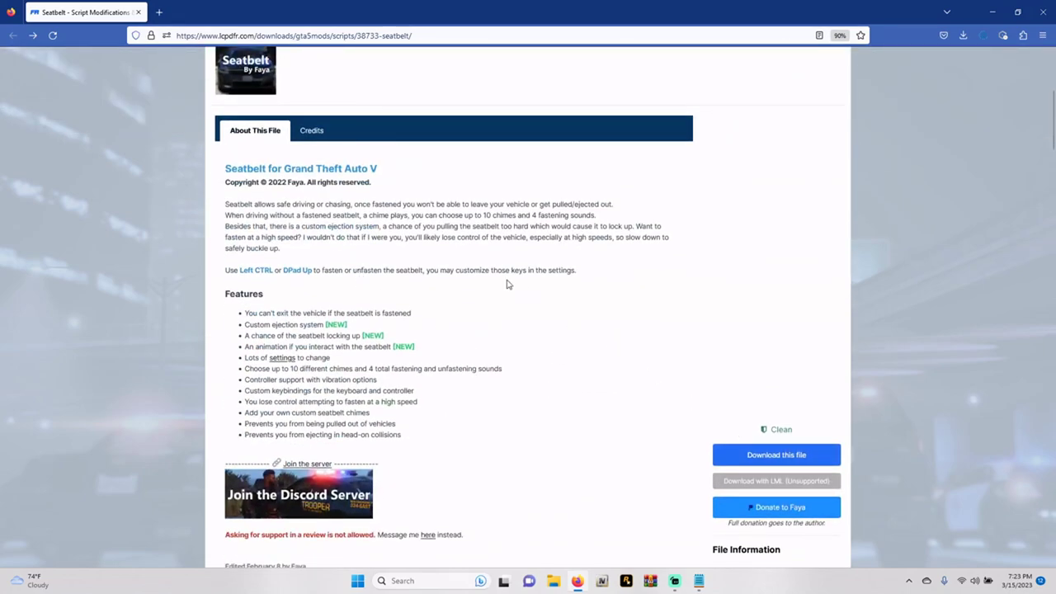
pyautogui.scroll(4, 507, 283)
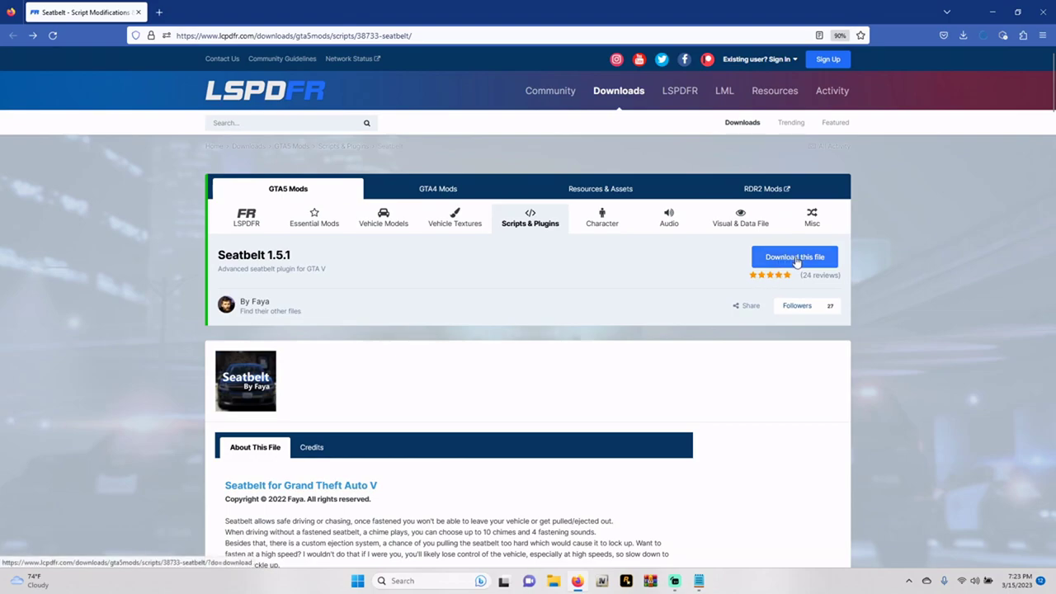
pyautogui.click(993, 13)
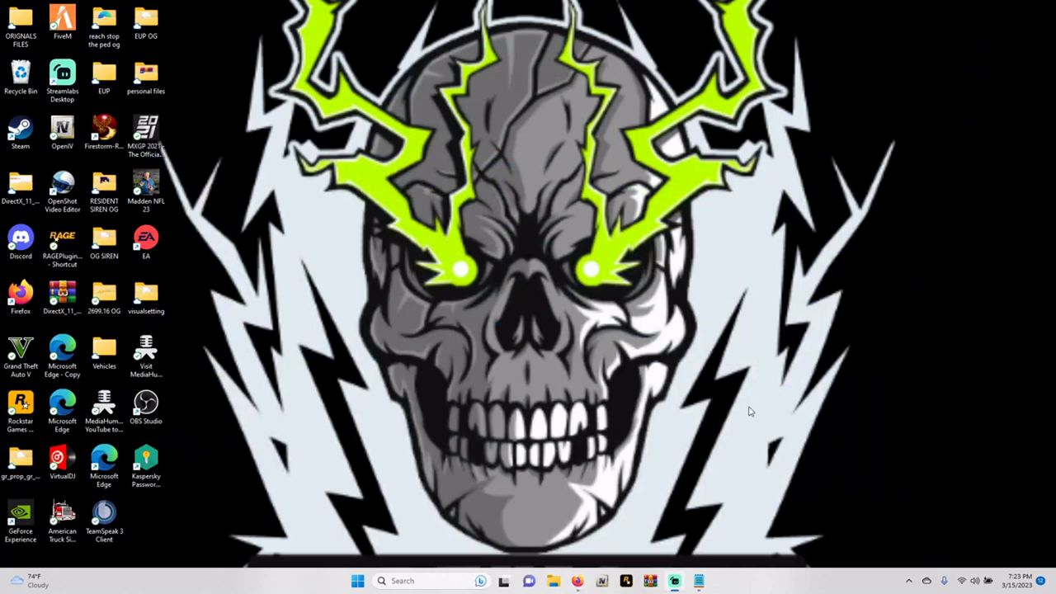
# Step: Open the downloaded Seatbelt v1.5.1.zip archive in WinRAR and reposition its window on the desktop
pyautogui.click(650, 581)
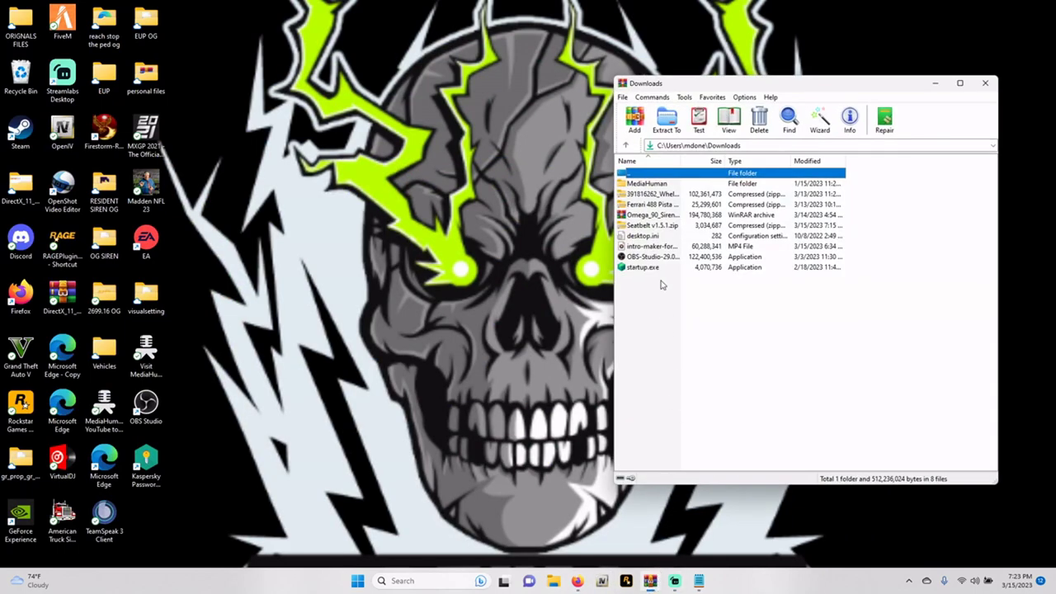
pyautogui.doubleClick(660, 227)
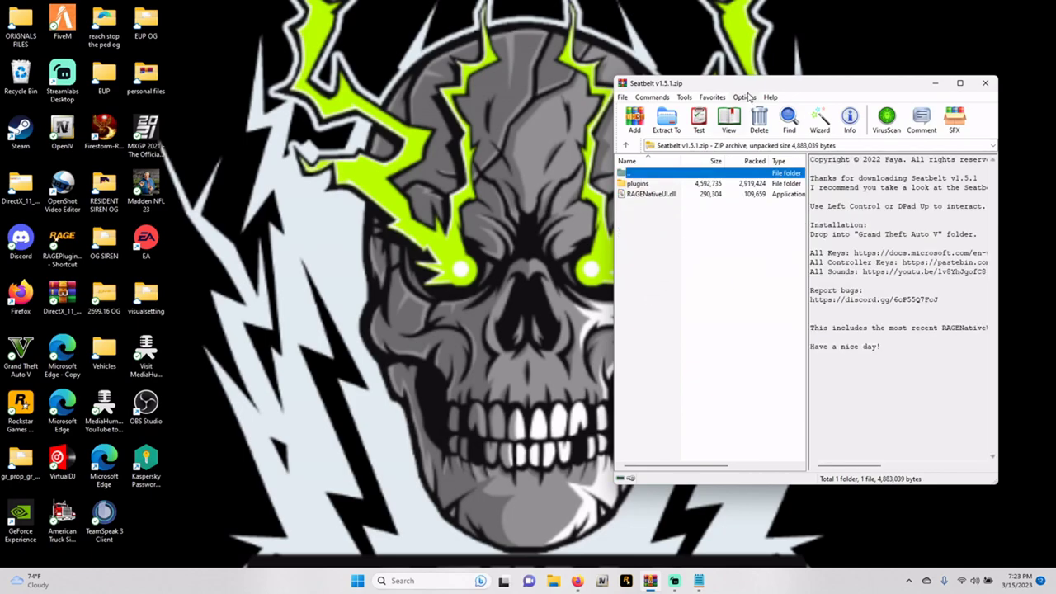
pyautogui.moveTo(745, 85); pyautogui.dragTo(729, 100)
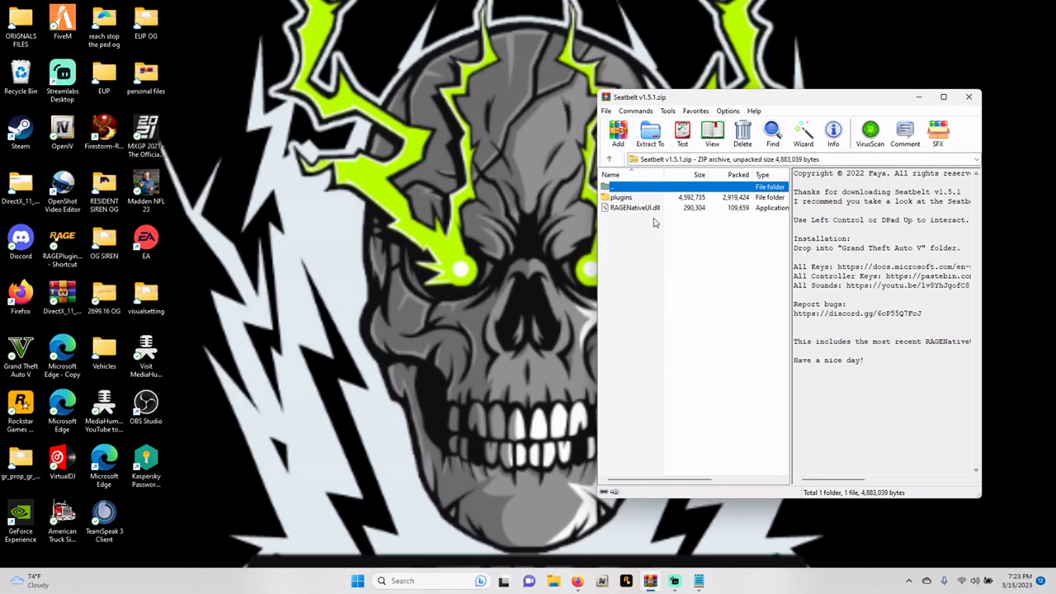
pyautogui.moveTo(768, 104); pyautogui.dragTo(747, 84)
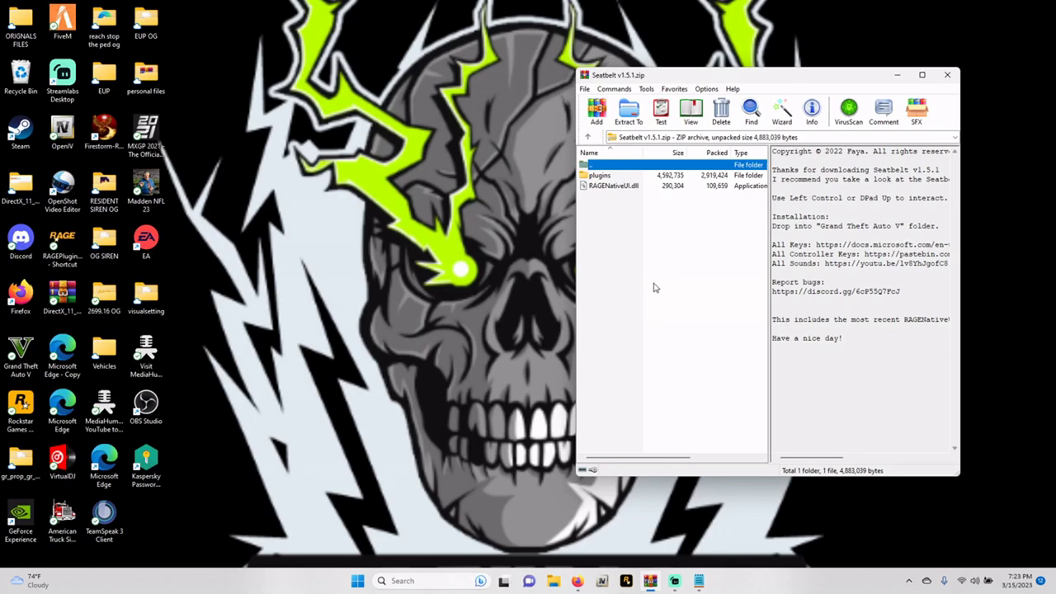
pyautogui.moveTo(634, 77); pyautogui.dragTo(666, 89)
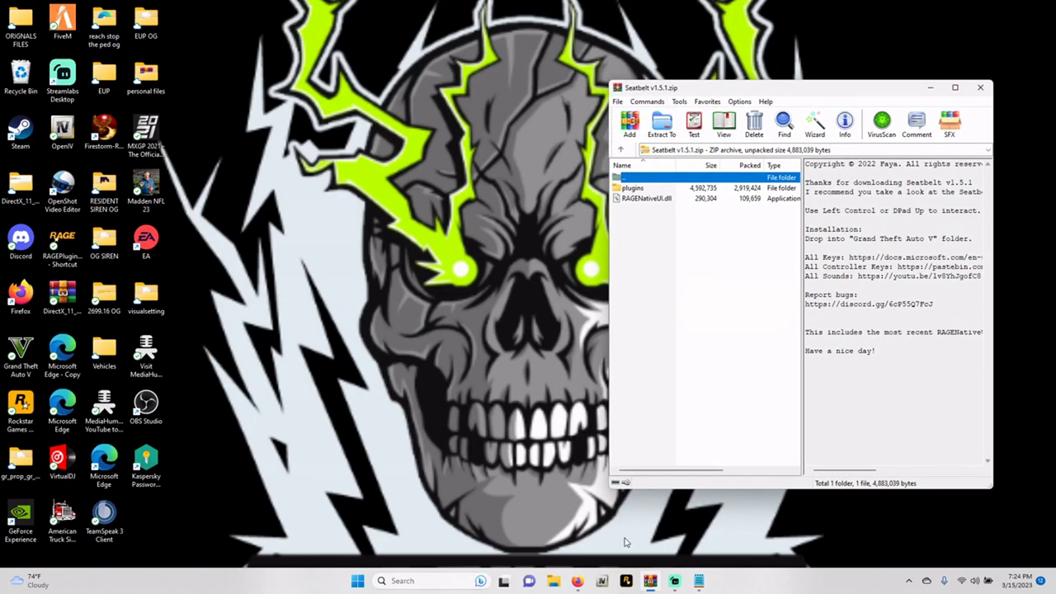
# Step: Open File Explorer beside the archive window and go to the Program Files (x86) folder on the C: drive
pyautogui.click(552, 581)
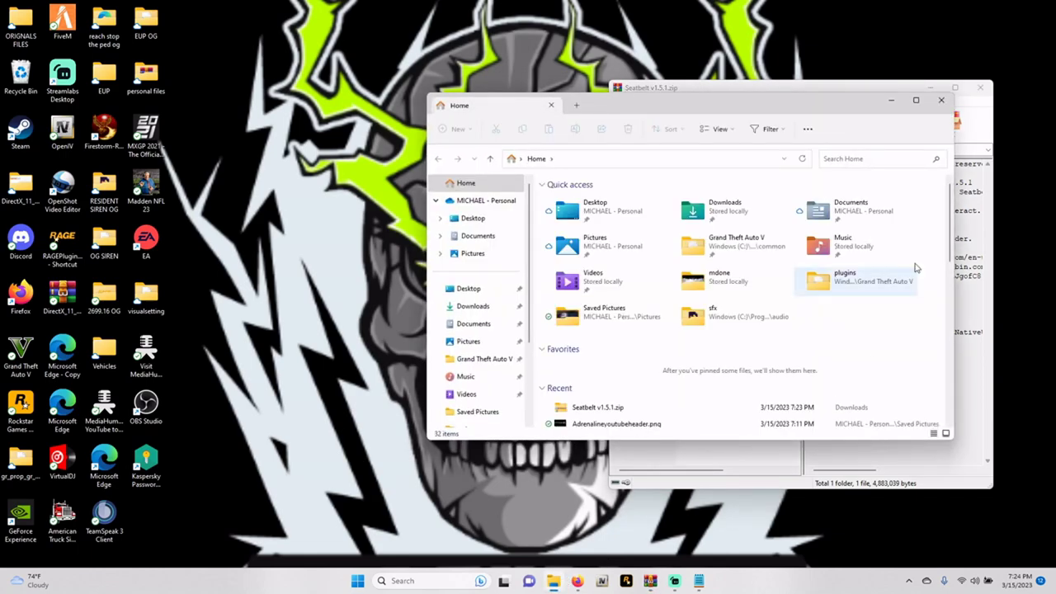
pyautogui.moveTo(852, 106); pyautogui.dragTo(472, 108)
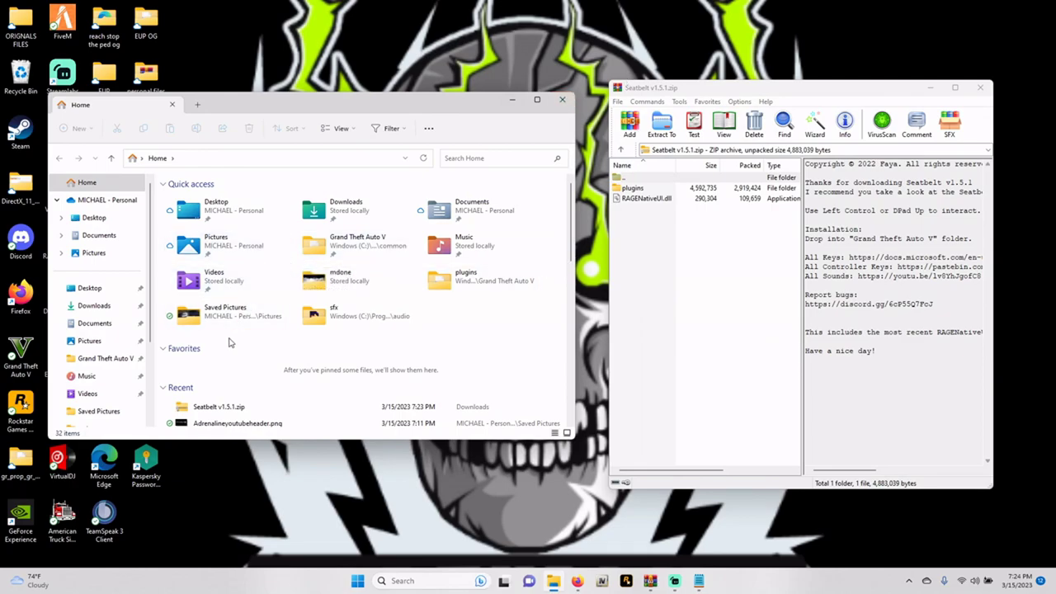
pyautogui.scroll(-5, 229, 342)
pyautogui.scroll(-3, 104, 361)
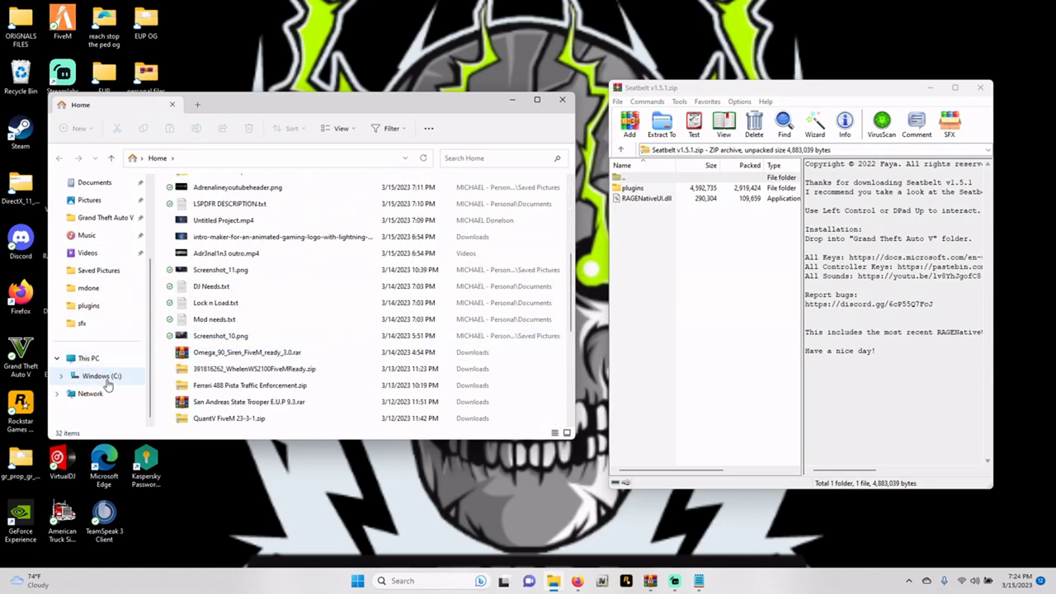
pyautogui.click(105, 379)
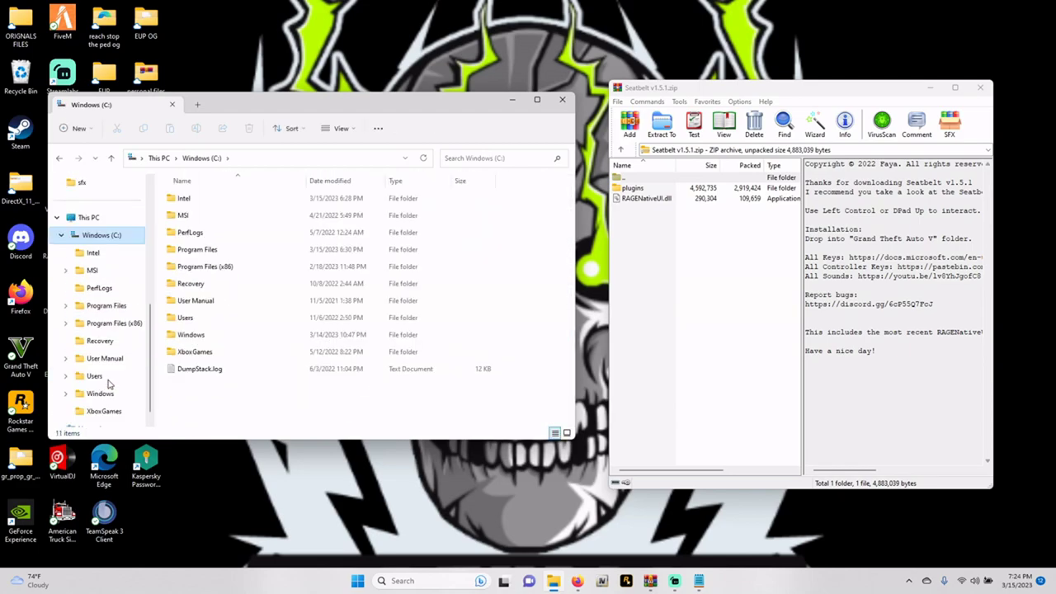
pyautogui.doubleClick(223, 272)
pyautogui.scroll(-4, 216, 280)
pyautogui.scroll(4, 211, 282)
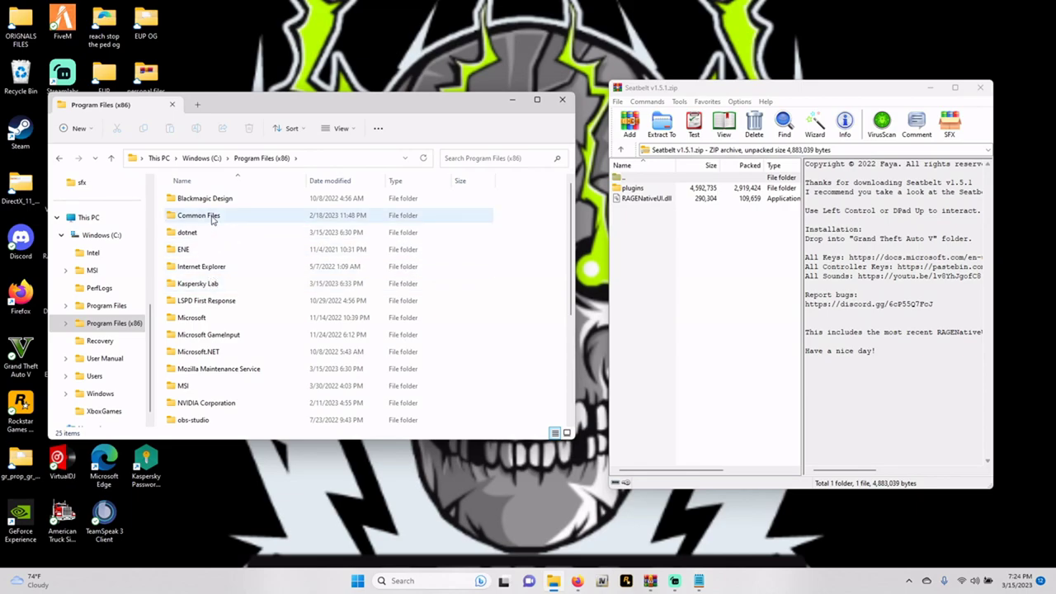
pyautogui.doubleClick(212, 217)
pyautogui.doubleClick(201, 234)
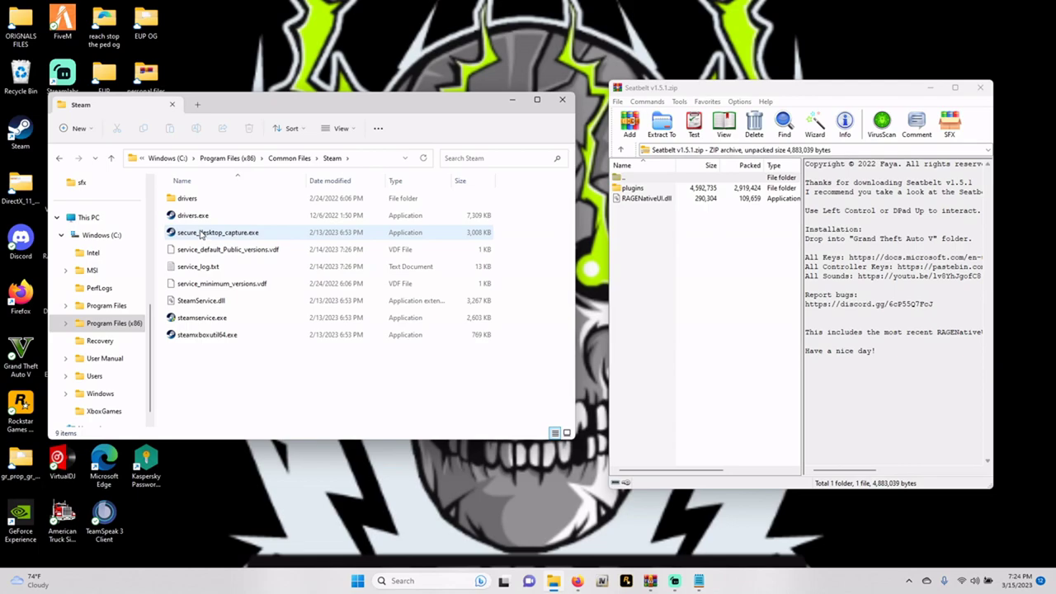
pyautogui.click(59, 158)
pyautogui.click(58, 159)
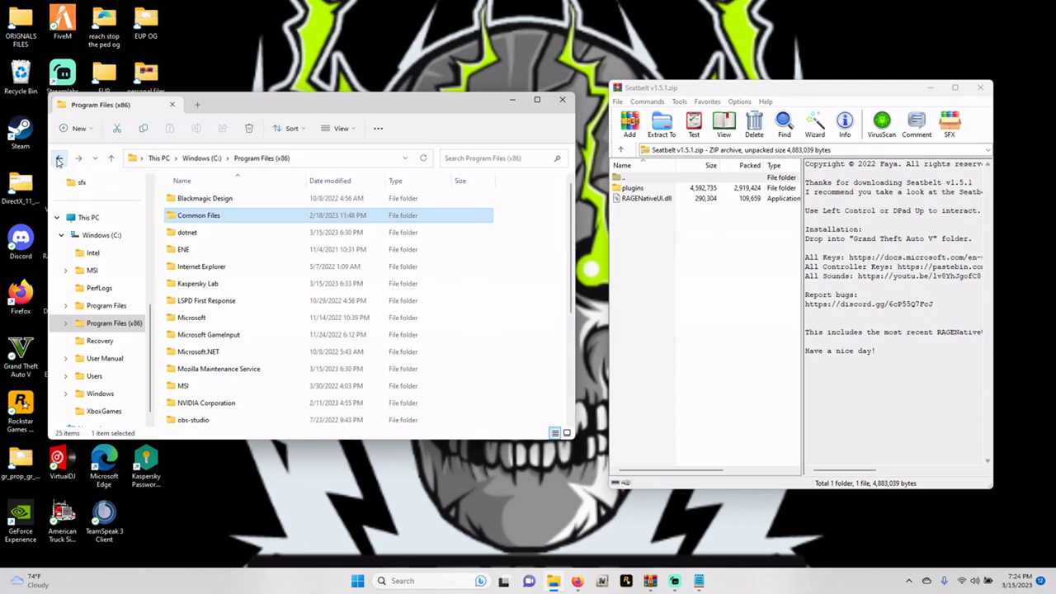
# Step: Navigate from Program Files (x86) through Steam, steamapps and common into the Grand Theft Auto V folder
pyautogui.scroll(-4, 181, 288)
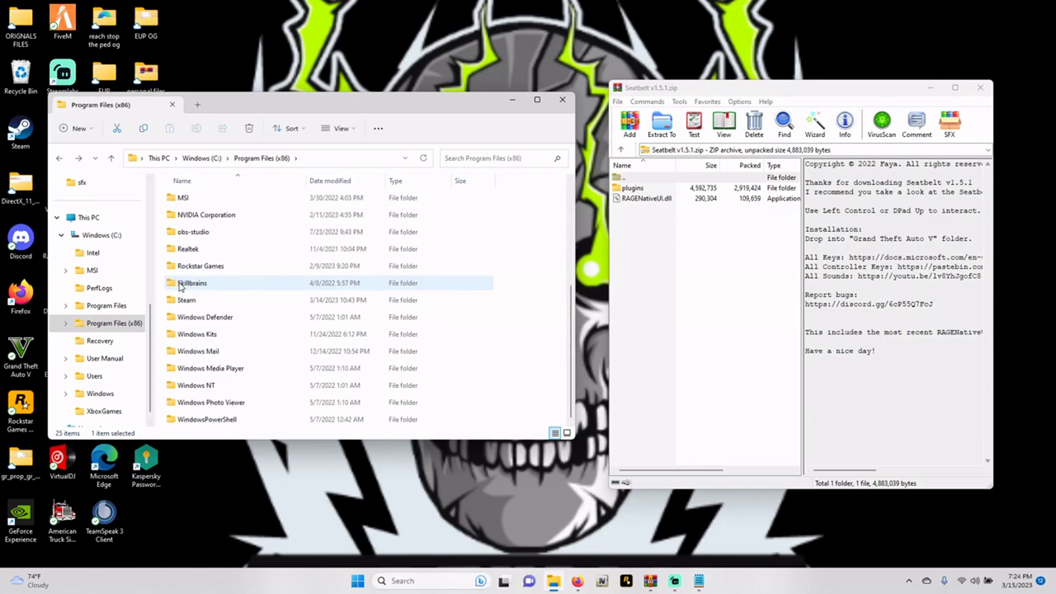
pyautogui.click(187, 301)
pyautogui.doubleClick(187, 301)
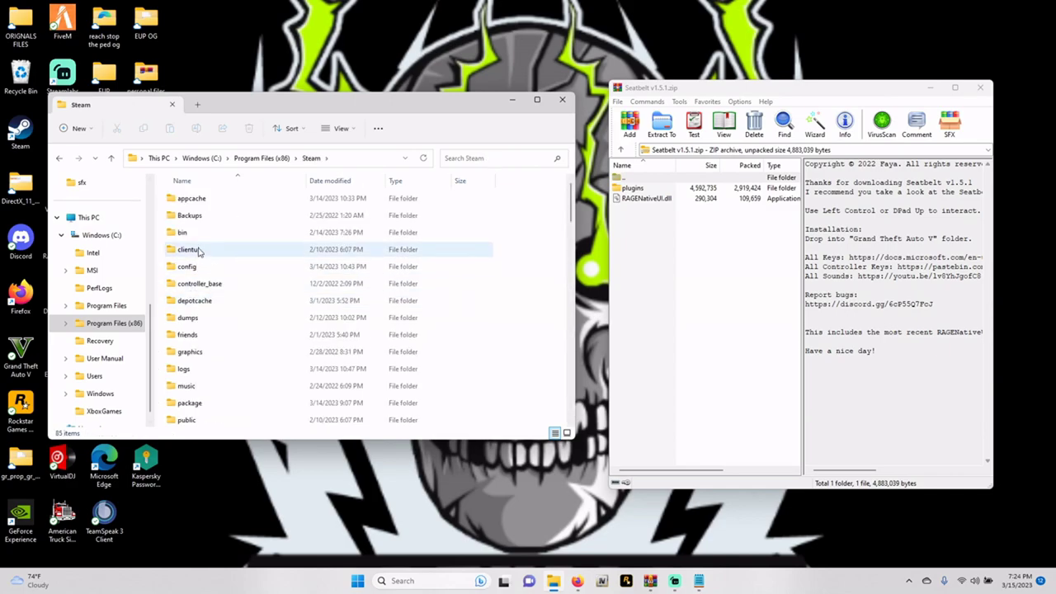
pyautogui.scroll(-3, 204, 353)
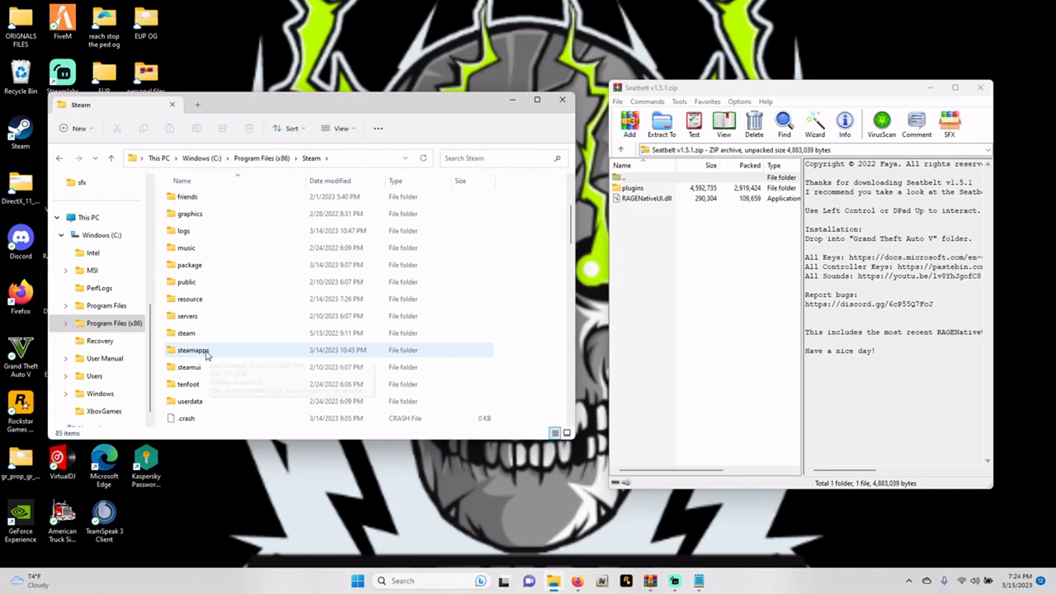
pyautogui.doubleClick(200, 351)
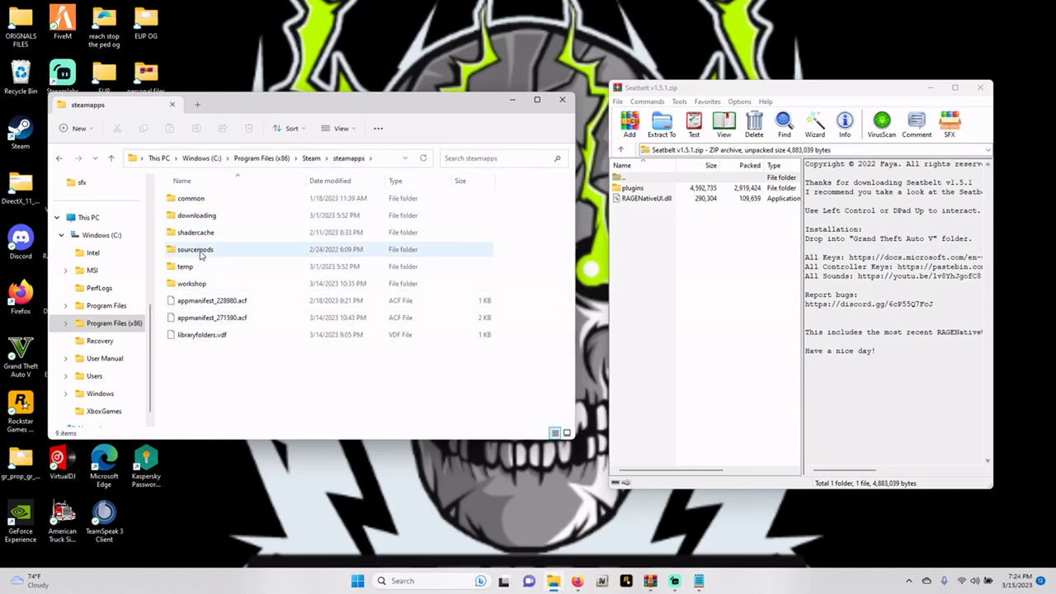
pyautogui.doubleClick(190, 198)
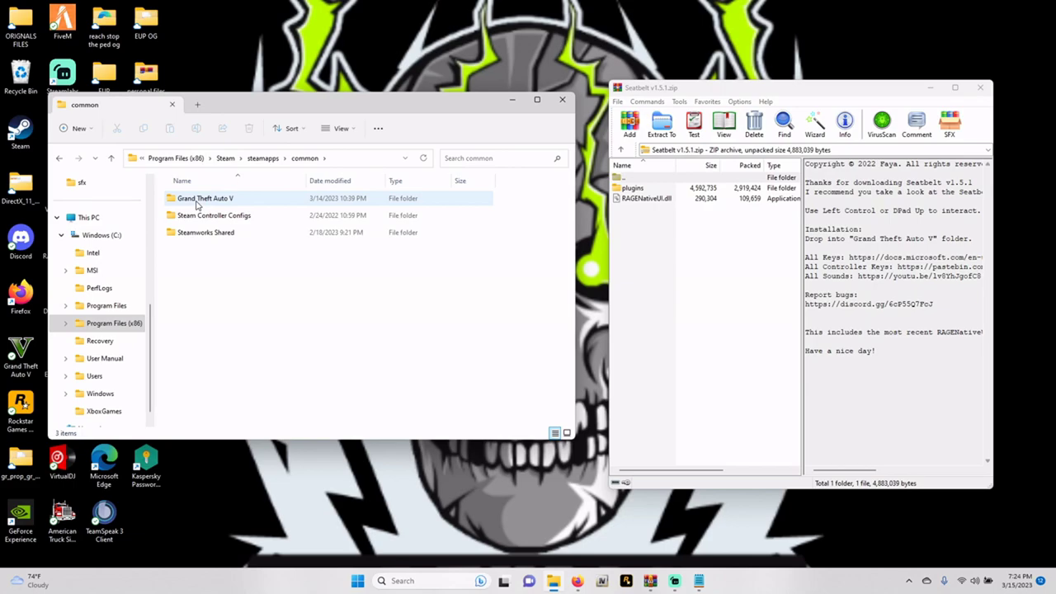
pyautogui.click(197, 205)
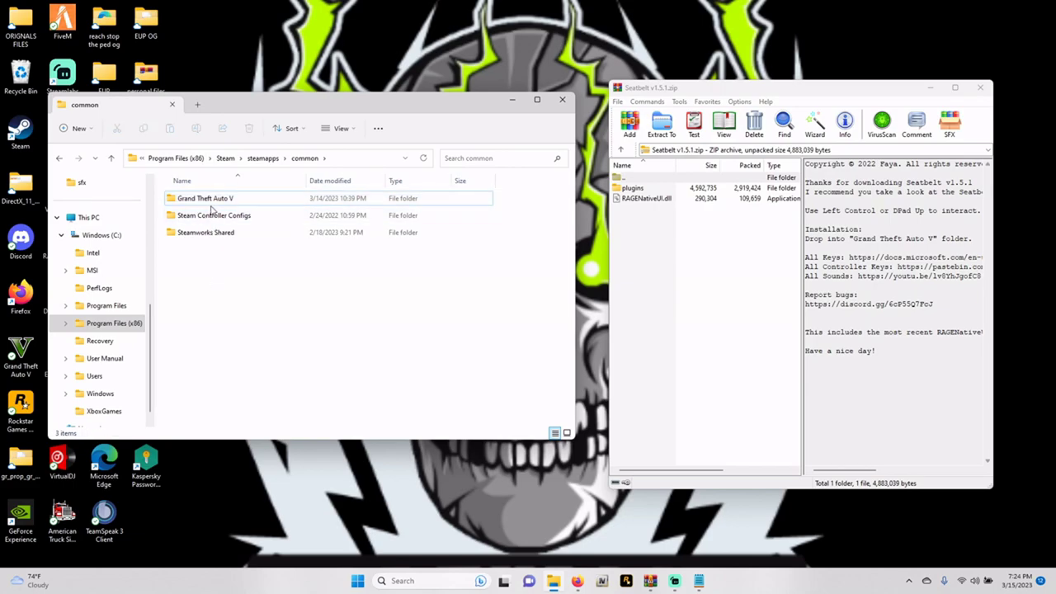
pyautogui.doubleClick(211, 207)
pyautogui.scroll(-5, 228, 281)
pyautogui.scroll(4, 214, 268)
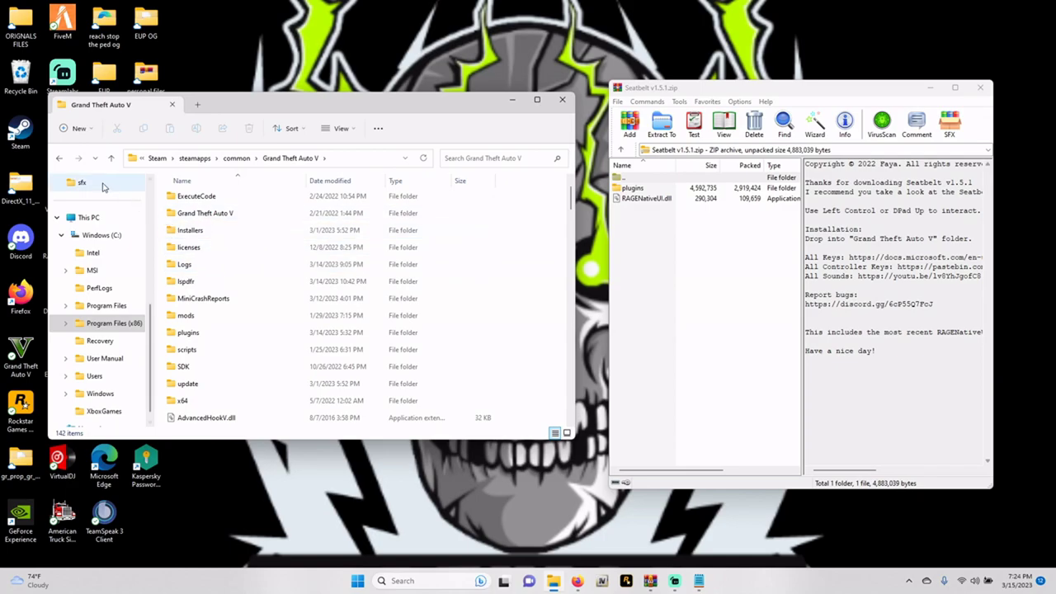
# Step: Return to the C: drive and retrace the path through Program Files (x86), Steam, steamapps and common into Grand Theft Auto V
pyautogui.click(100, 238)
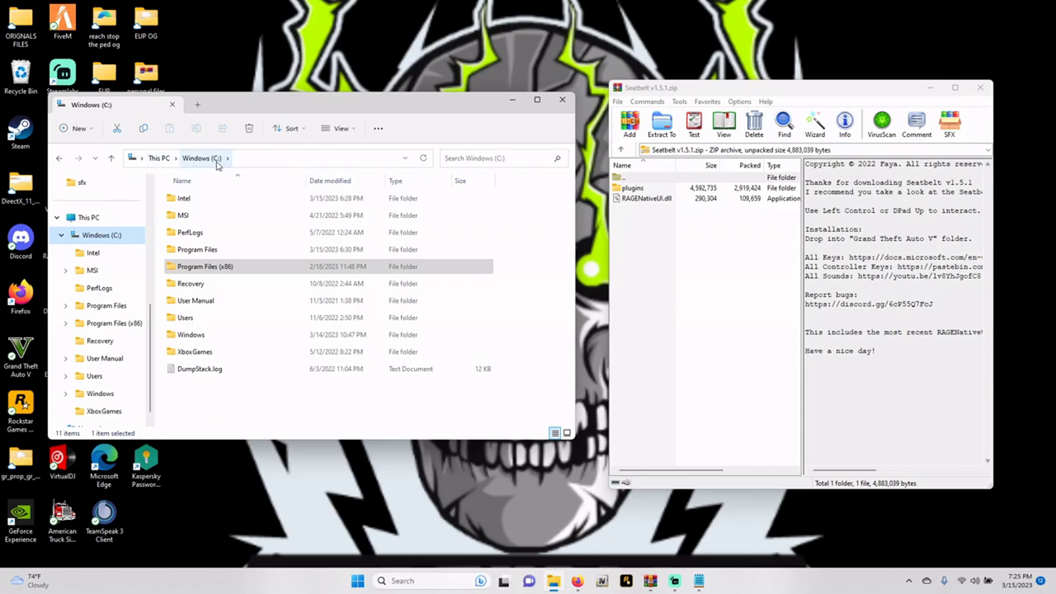
pyautogui.doubleClick(227, 271)
pyautogui.scroll(-3, 223, 274)
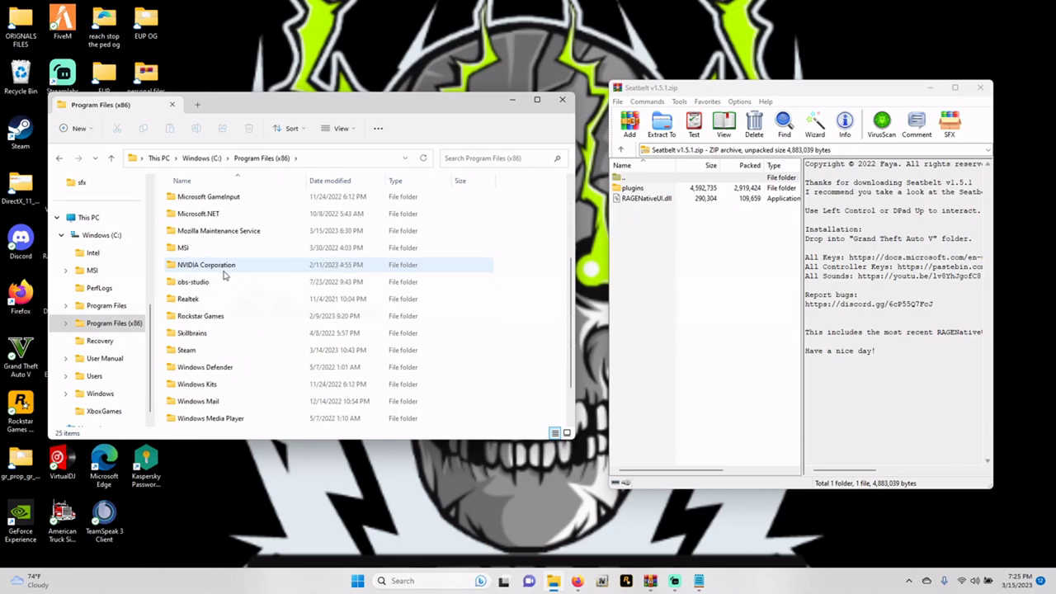
pyautogui.scroll(-1, 206, 288)
pyautogui.doubleClick(198, 301)
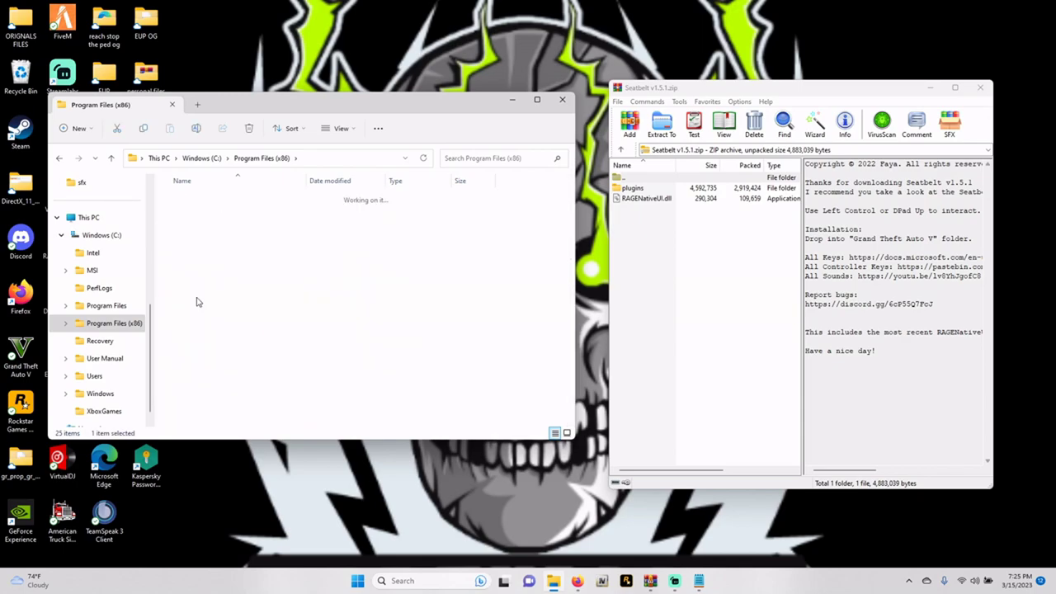
pyautogui.scroll(-2, 198, 280)
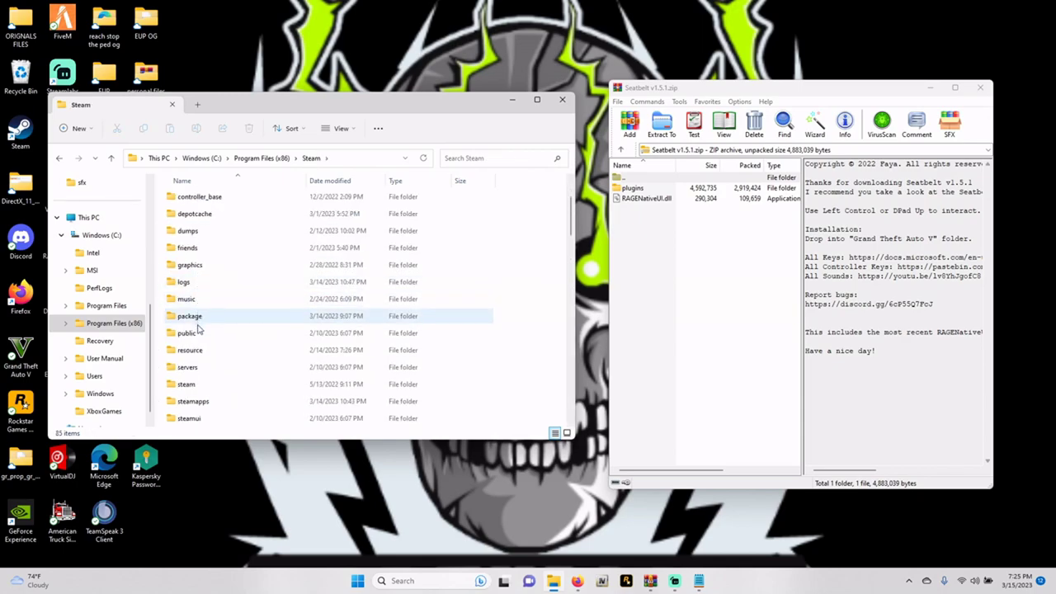
pyautogui.doubleClick(201, 402)
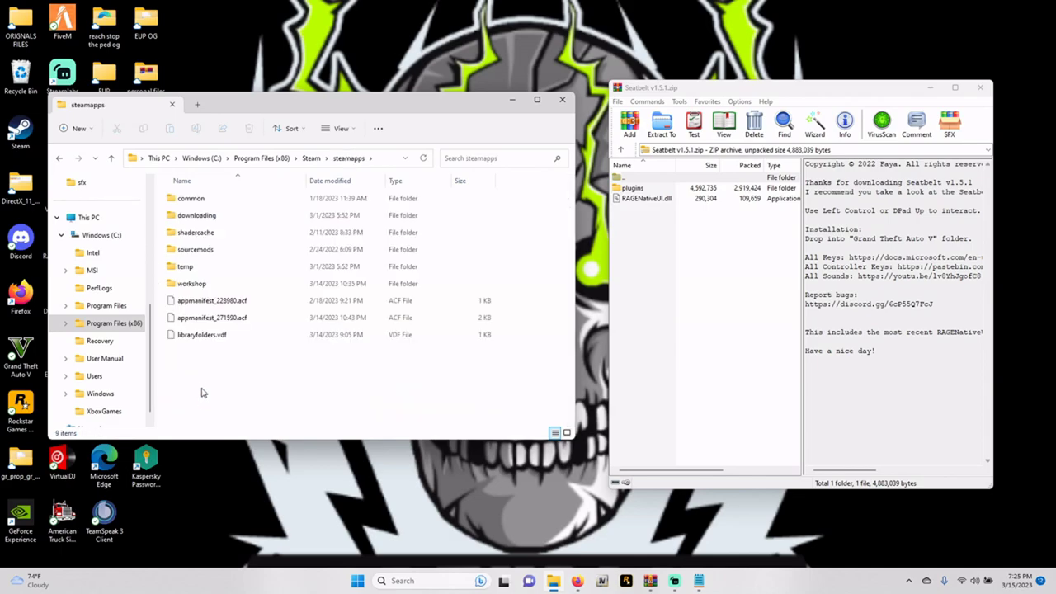
pyautogui.doubleClick(205, 201)
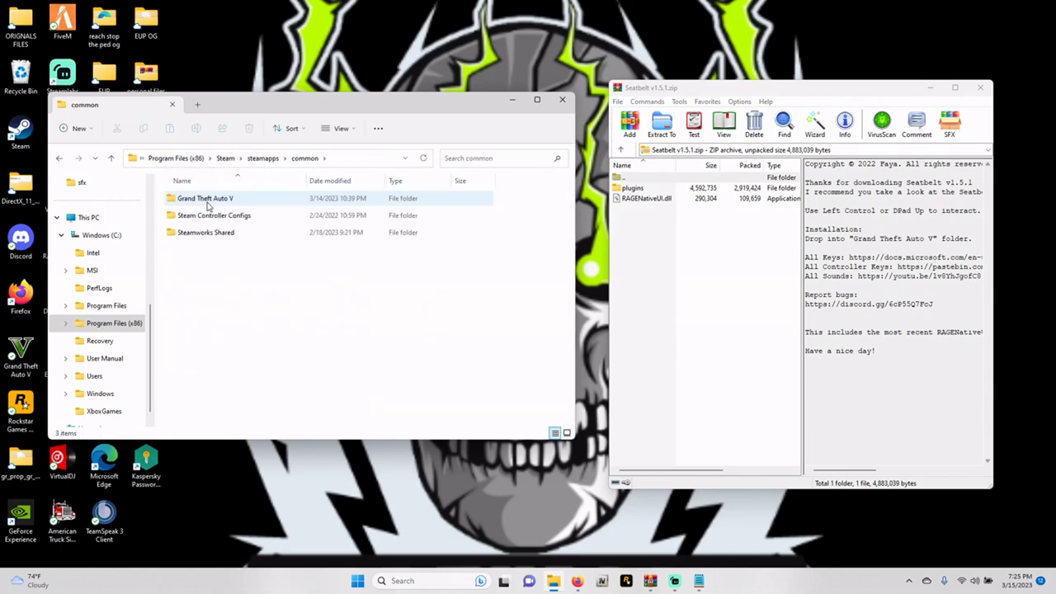
pyautogui.doubleClick(207, 199)
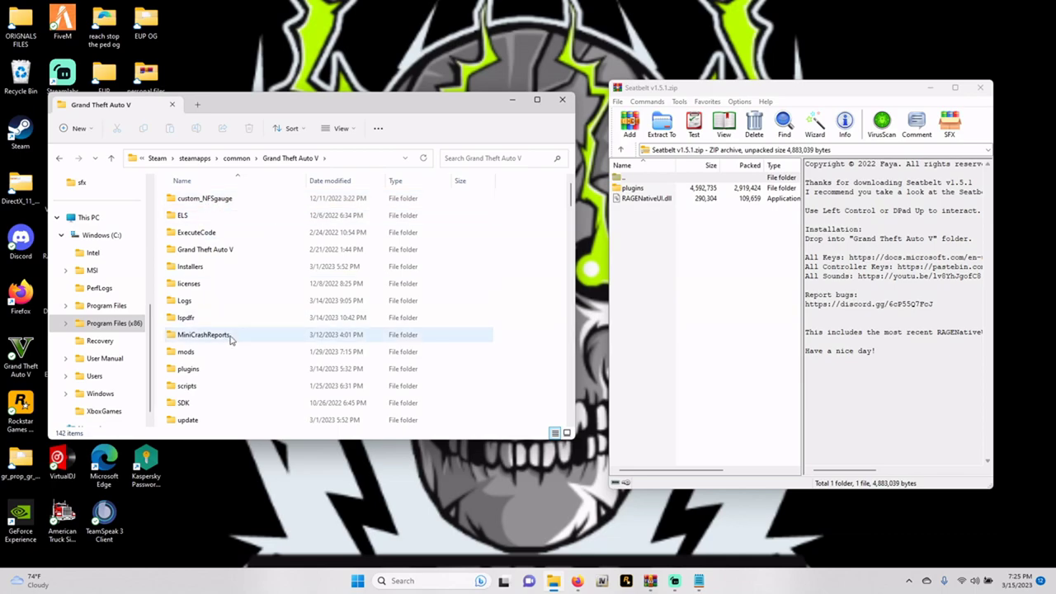
pyautogui.scroll(7, 267, 320)
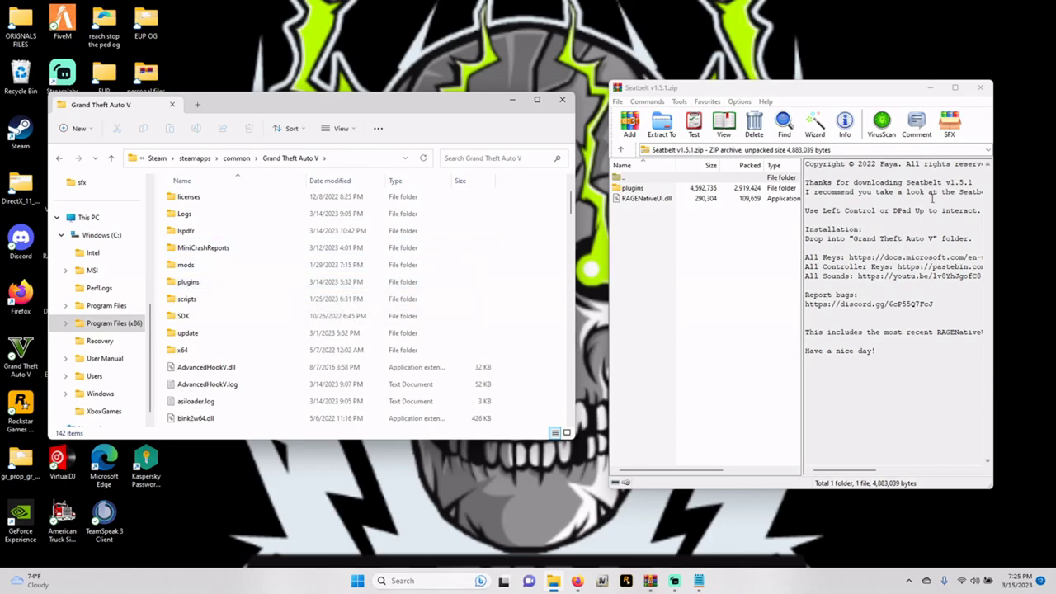
# Step: Widen the archive window and highlight the installation instructions in the archive's comment text
pyautogui.moveTo(994, 189); pyautogui.dragTo(1023, 190)
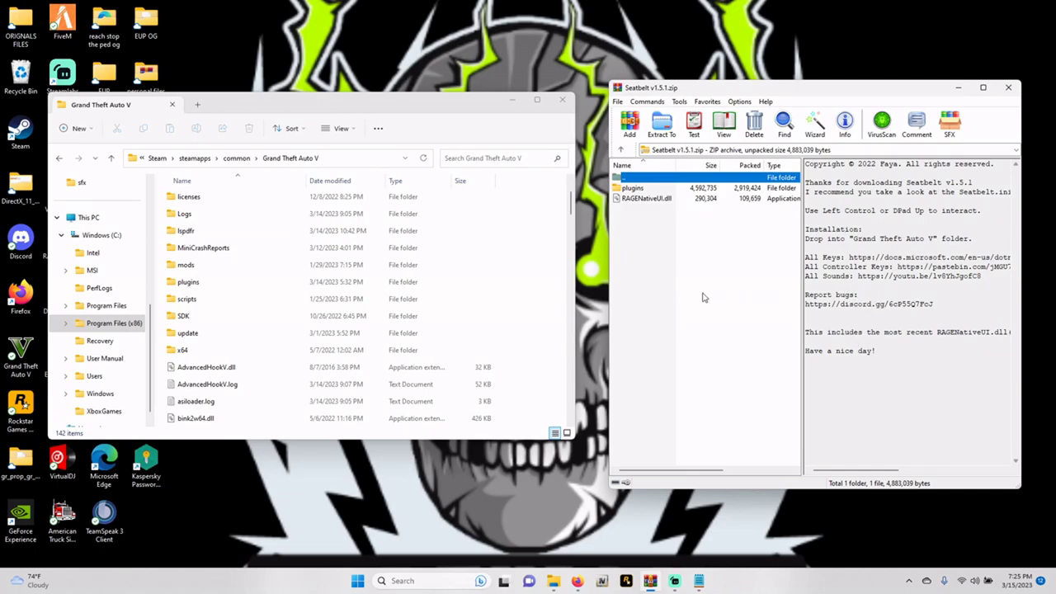
pyautogui.click(983, 227)
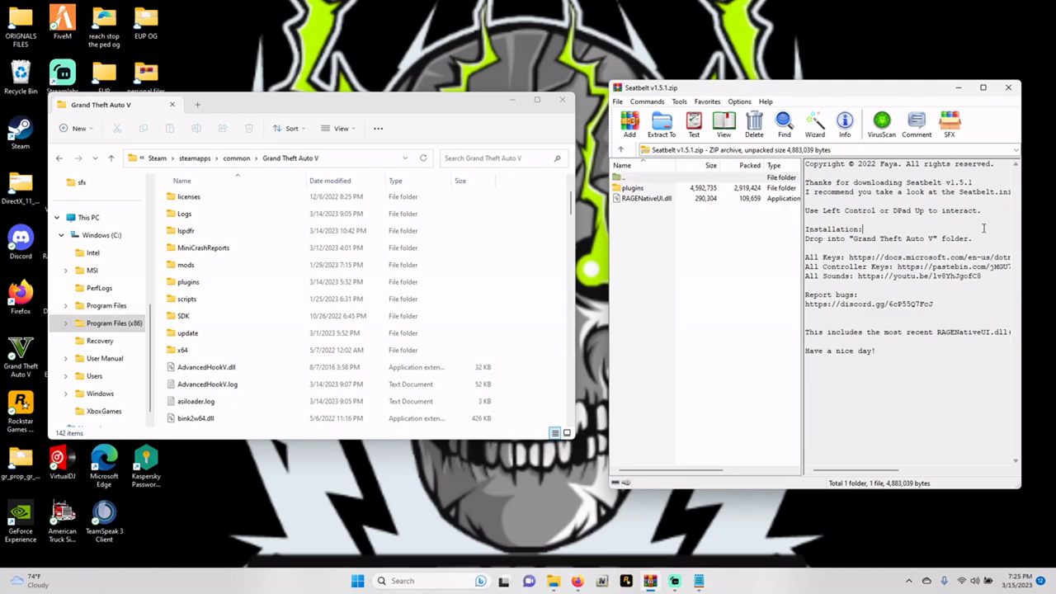
pyautogui.moveTo(877, 234); pyautogui.dragTo(802, 231)
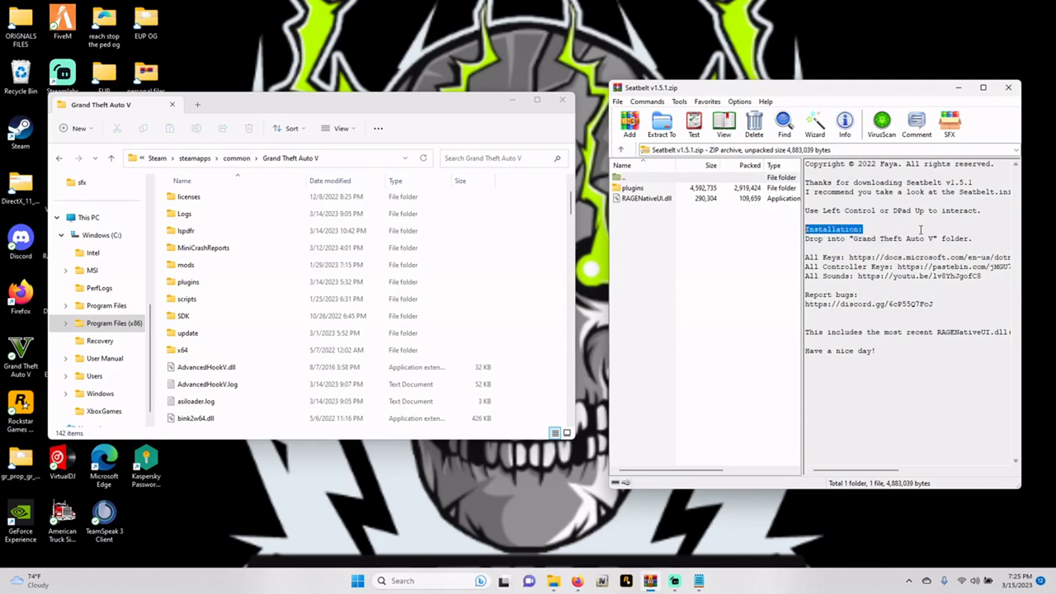
pyautogui.click(976, 230)
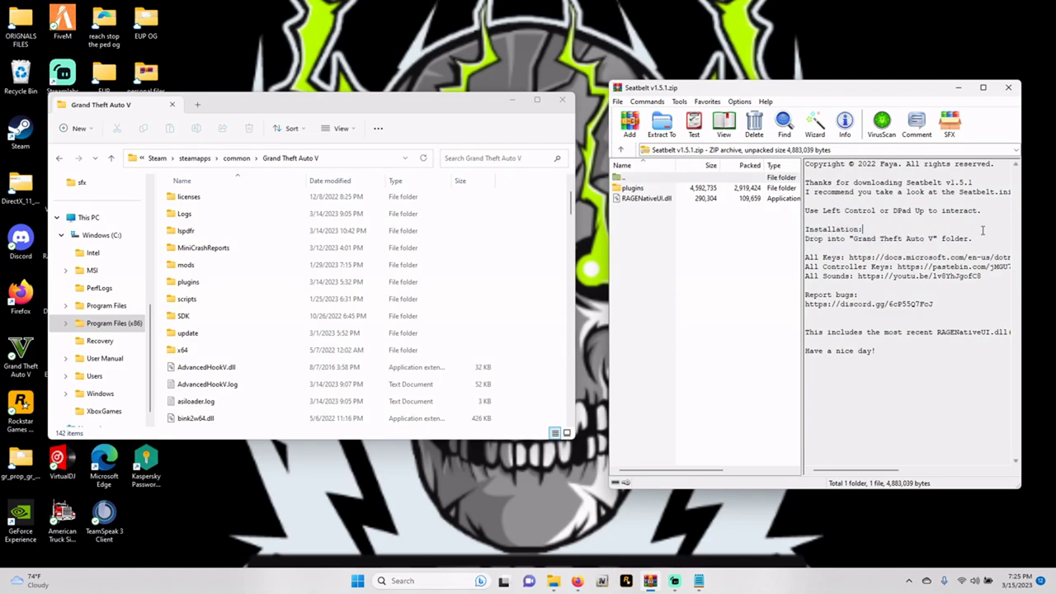
pyautogui.keyDown('shift'); pyautogui.click(811, 242); pyautogui.keyUp('shift')
pyautogui.keyDown('shift'); pyautogui.click(804, 229); pyautogui.keyUp('shift')
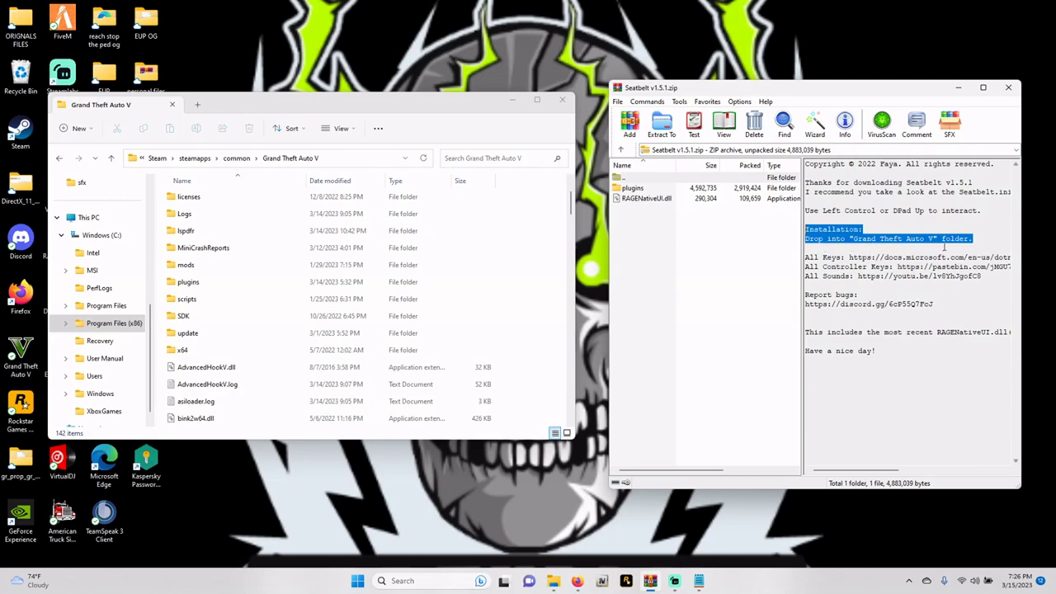
pyautogui.click(784, 274)
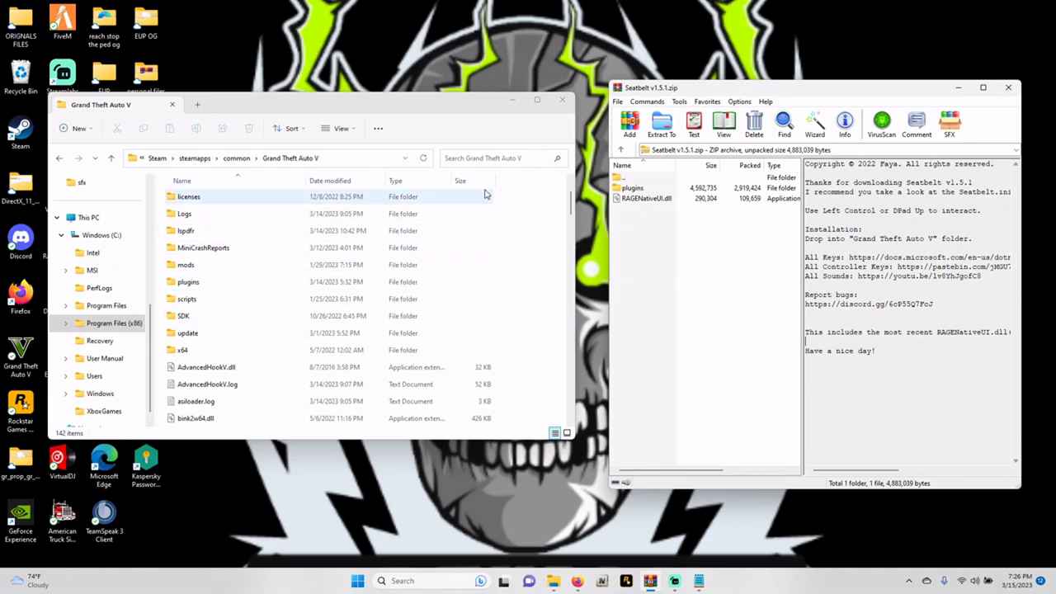
# Step: Arrange the Grand Theft Auto V folder window and the Seatbelt archive window side by side without overlap
pyautogui.moveTo(462, 108); pyautogui.dragTo(429, 66)
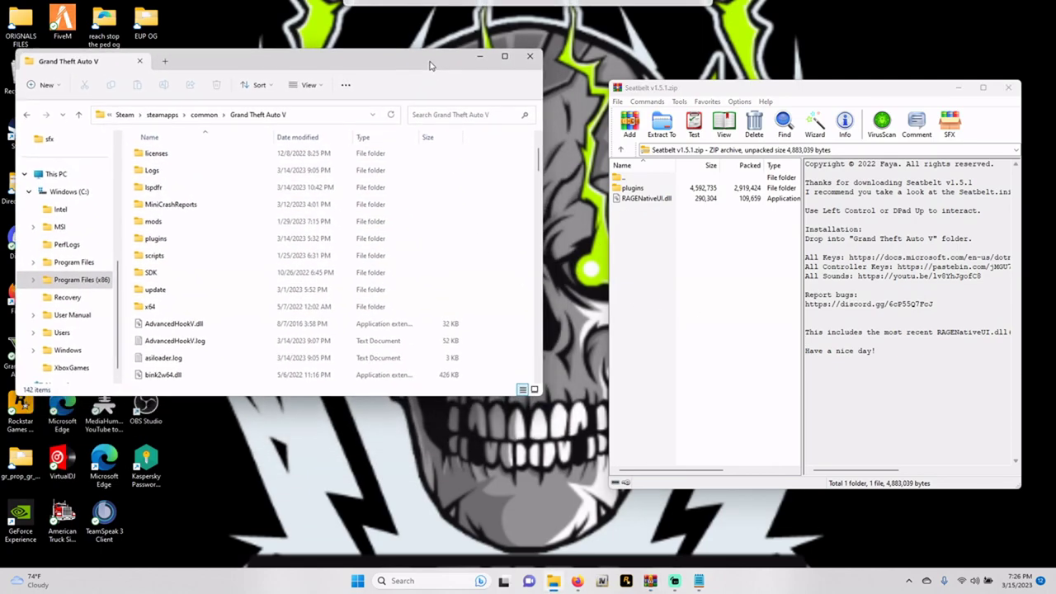
pyautogui.moveTo(731, 92); pyautogui.dragTo(749, 64)
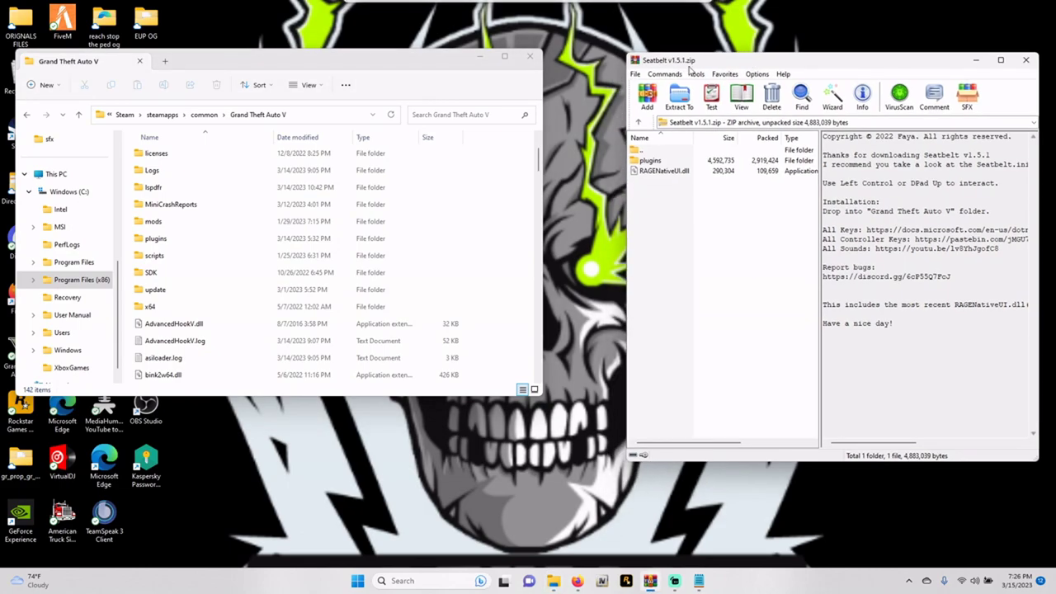
pyautogui.moveTo(410, 70); pyautogui.dragTo(454, 112)
pyautogui.moveTo(740, 67); pyautogui.dragTo(742, 108)
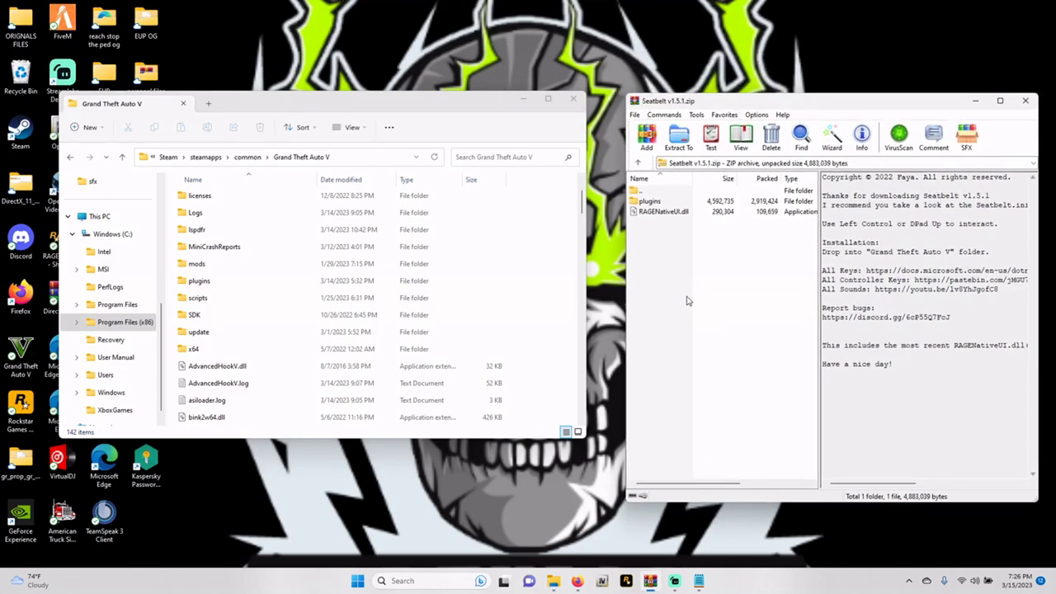
pyautogui.scroll(-3, 363, 306)
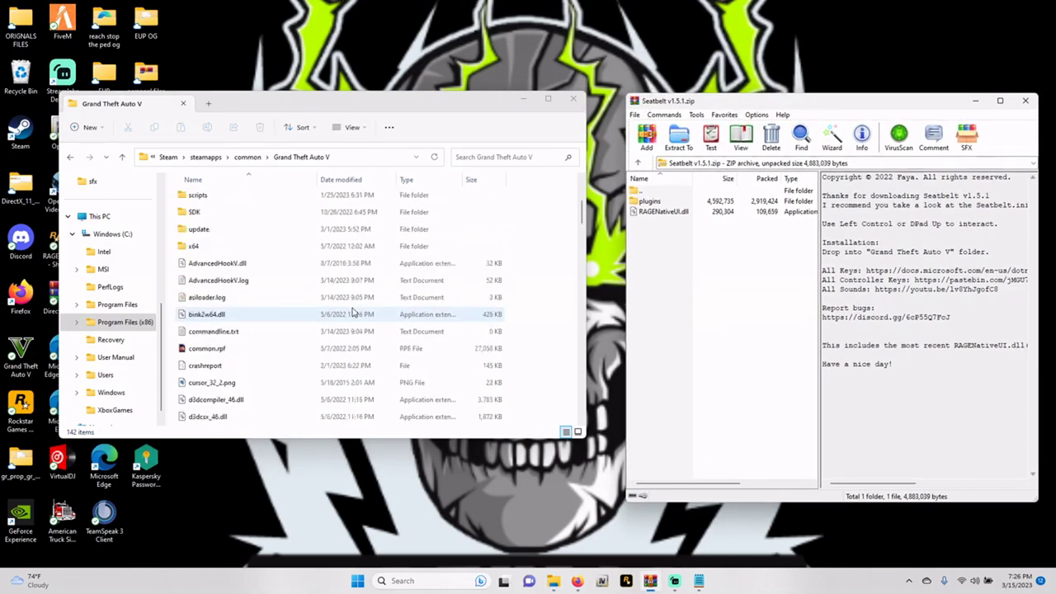
pyautogui.scroll(5, 355, 306)
# Step: Examine the archive's plugins folder, including the Chimes and Fastening sound files inside Seatbelt Media
pyautogui.click(651, 201)
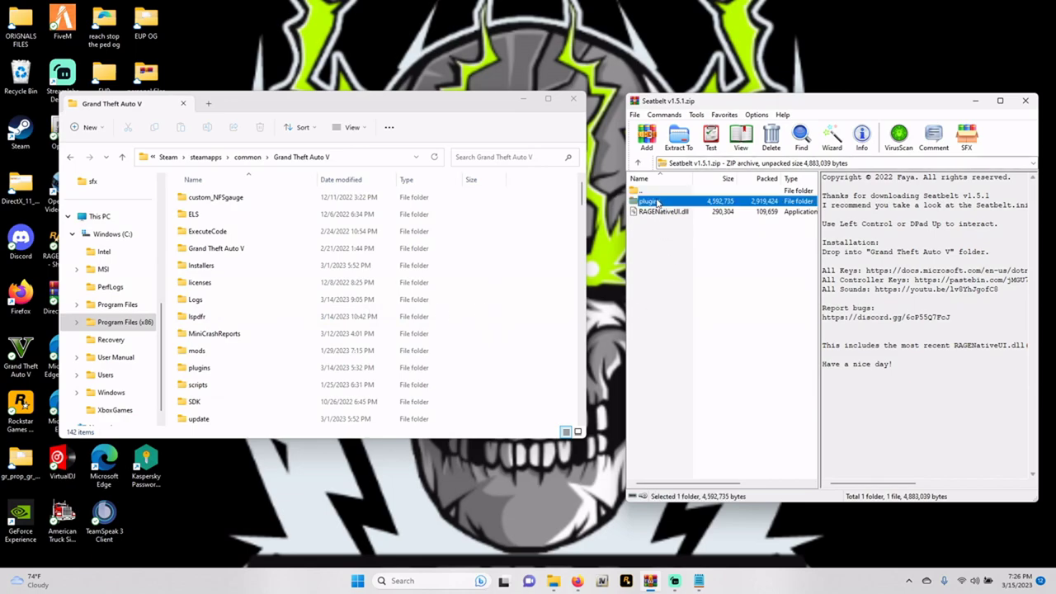
pyautogui.doubleClick(658, 202)
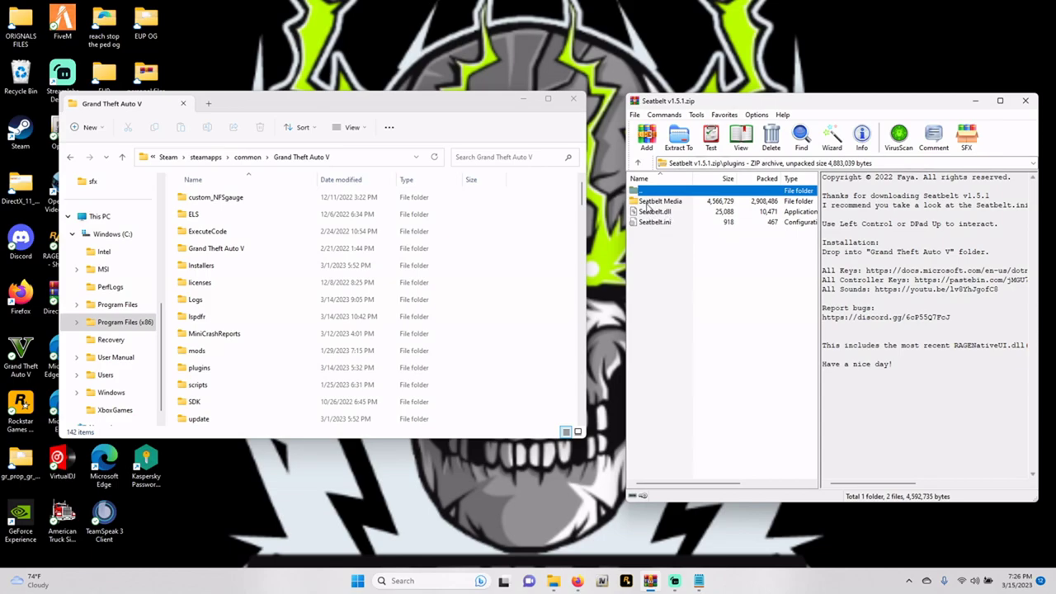
pyautogui.doubleClick(649, 203)
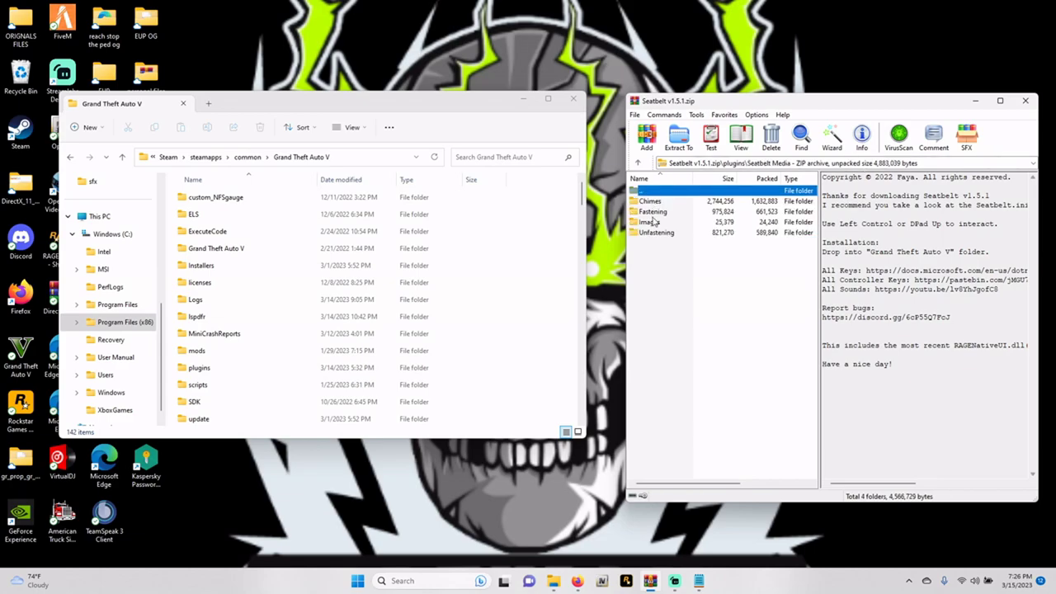
pyautogui.doubleClick(651, 192)
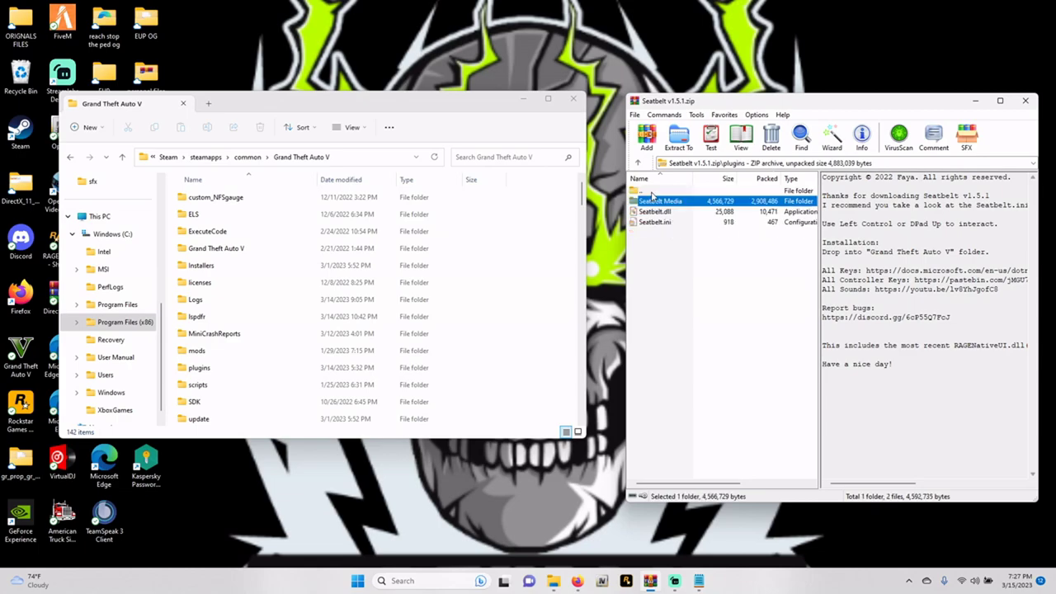
pyautogui.doubleClick(653, 202)
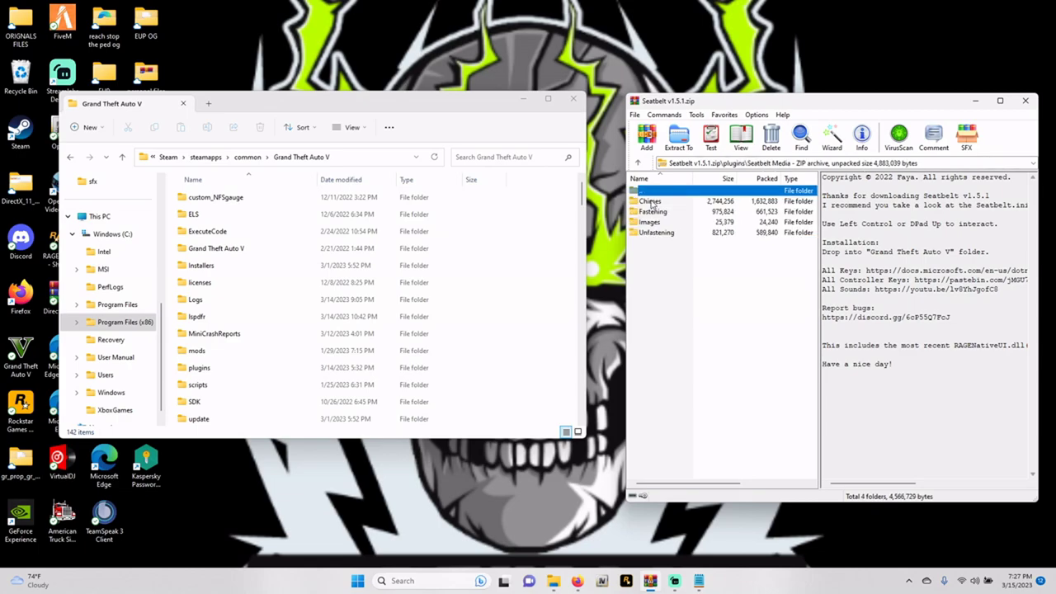
pyautogui.doubleClick(649, 201)
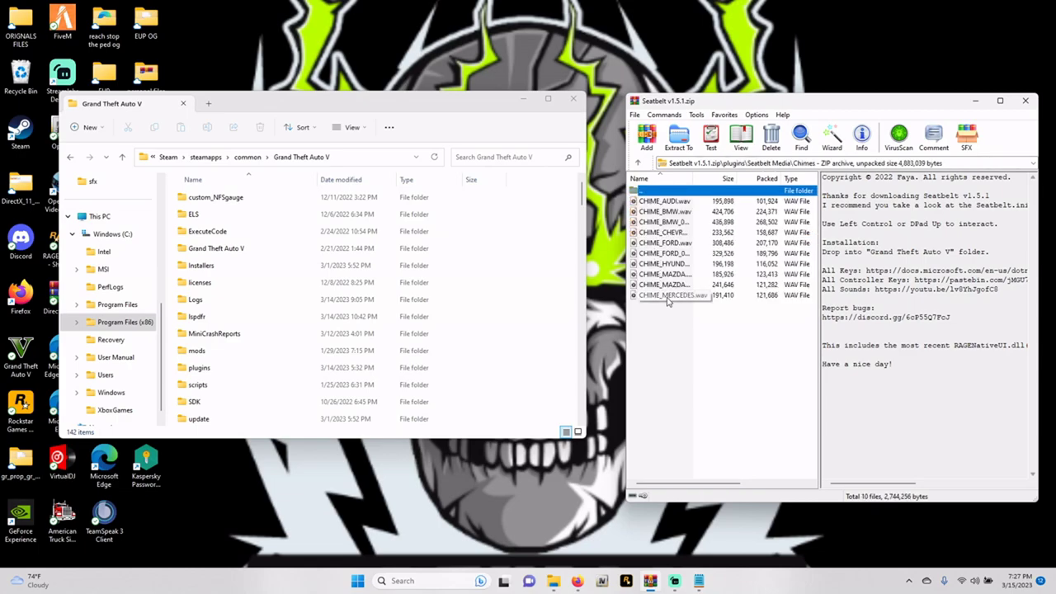
pyautogui.doubleClick(650, 194)
pyautogui.doubleClick(651, 211)
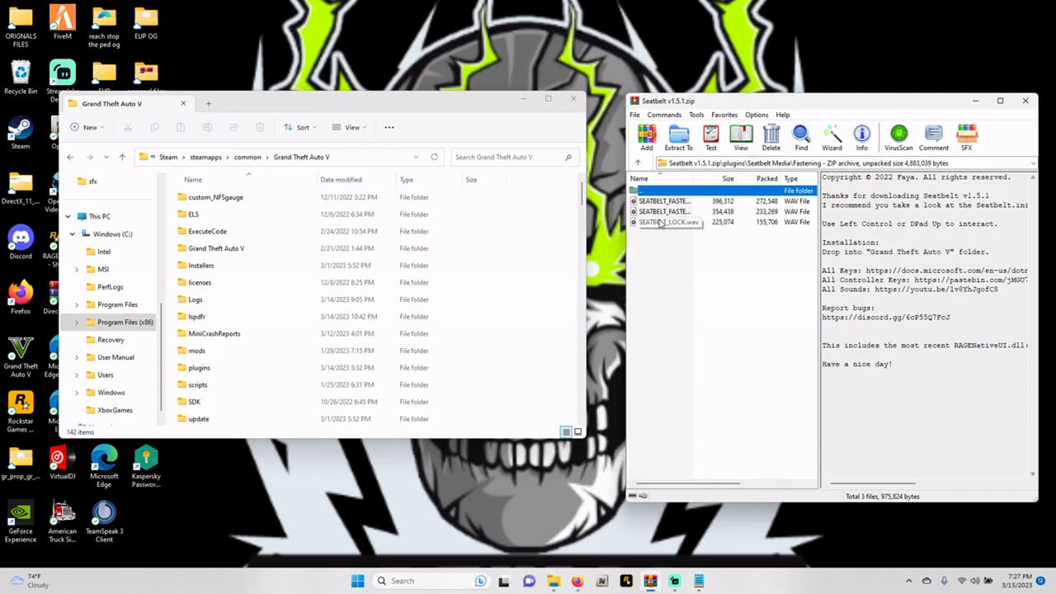
pyautogui.doubleClick(665, 193)
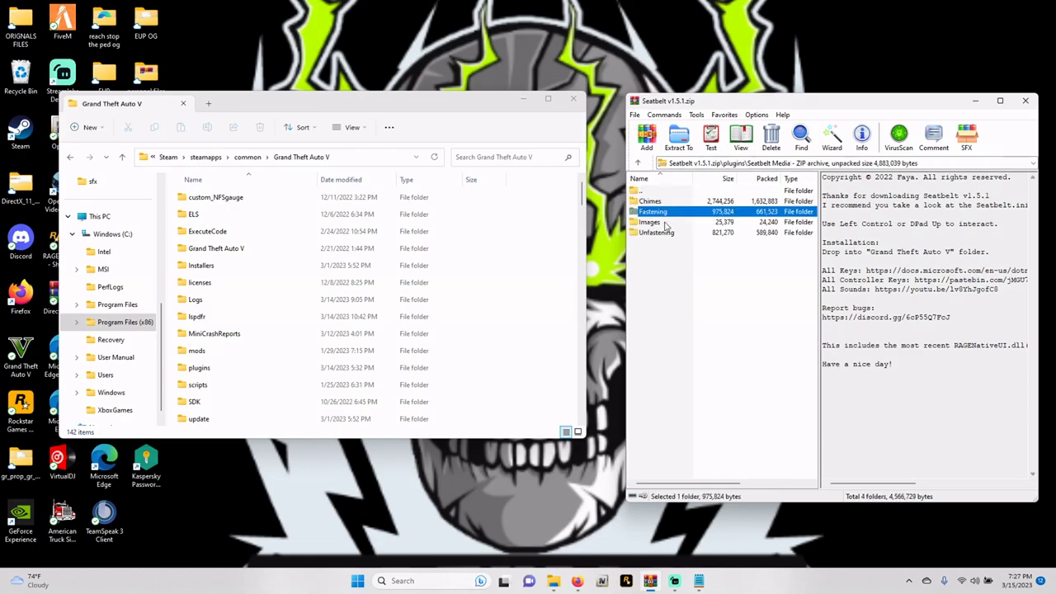
# Step: View SeatbeltSymbol.png from the Images folder, close it and go back to the Seatbelt Media folder
pyautogui.doubleClick(660, 222)
pyautogui.doubleClick(662, 212)
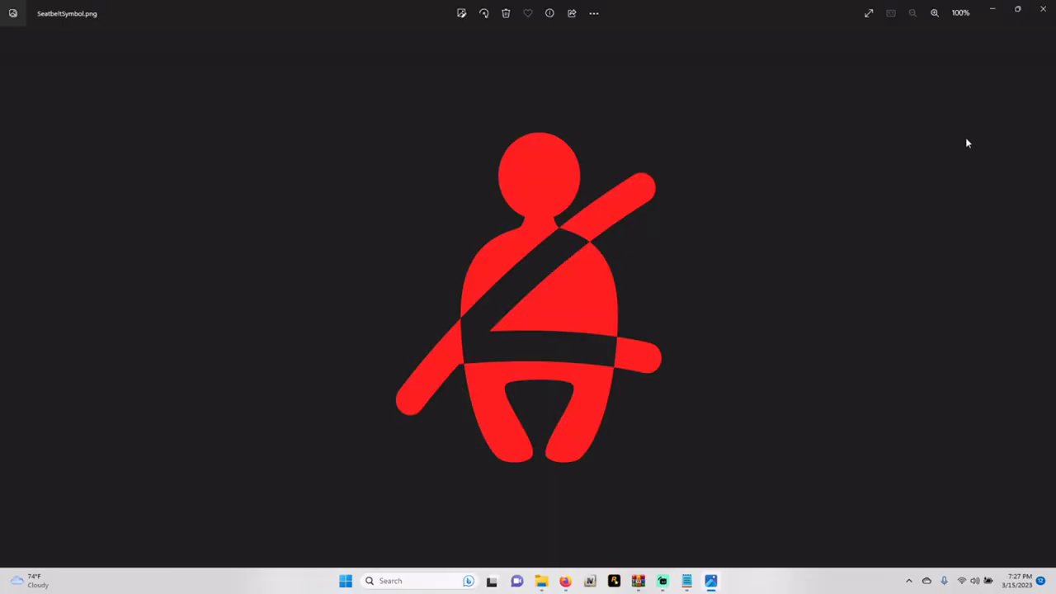
pyautogui.click(1042, 8)
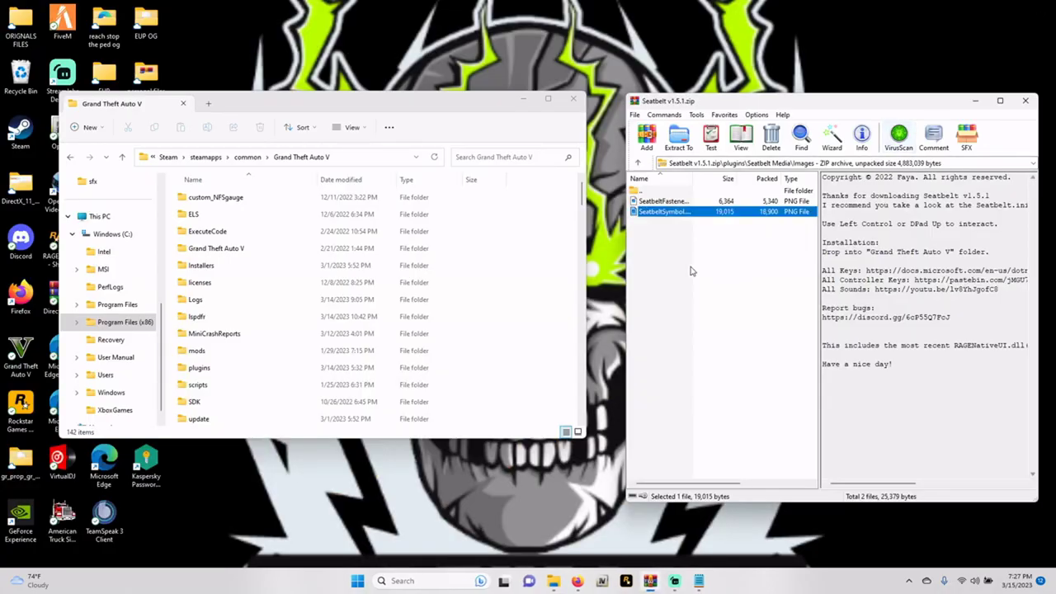
pyautogui.doubleClick(662, 191)
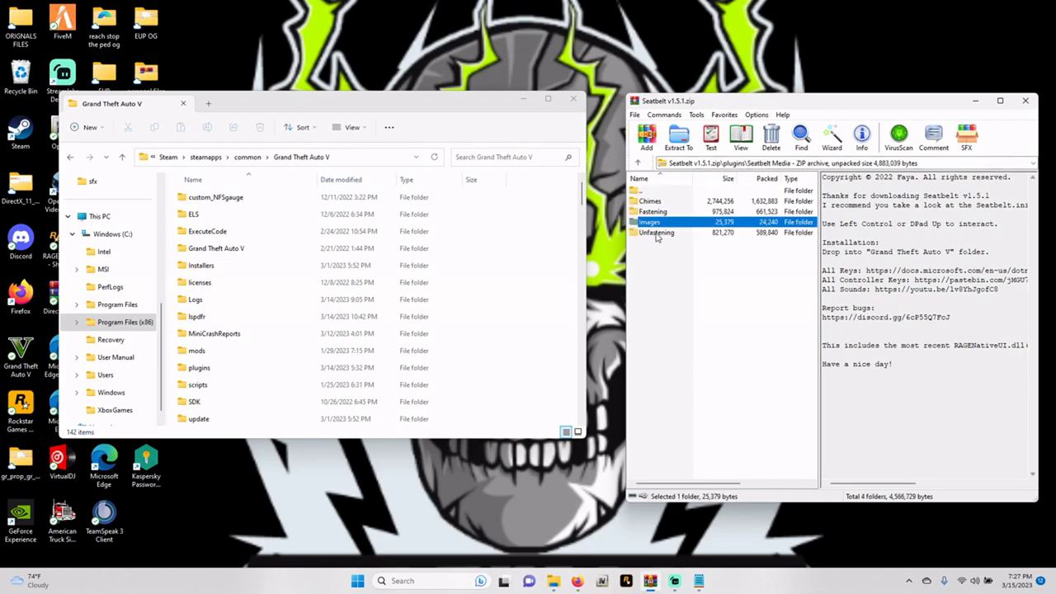
# Step: Open the archive's Unfastening folder and play both seatbelt unfastening WAV files, closing the media player after each
pyautogui.click(656, 233)
pyautogui.click(662, 273)
pyautogui.click(661, 239)
pyautogui.doubleClick(662, 239)
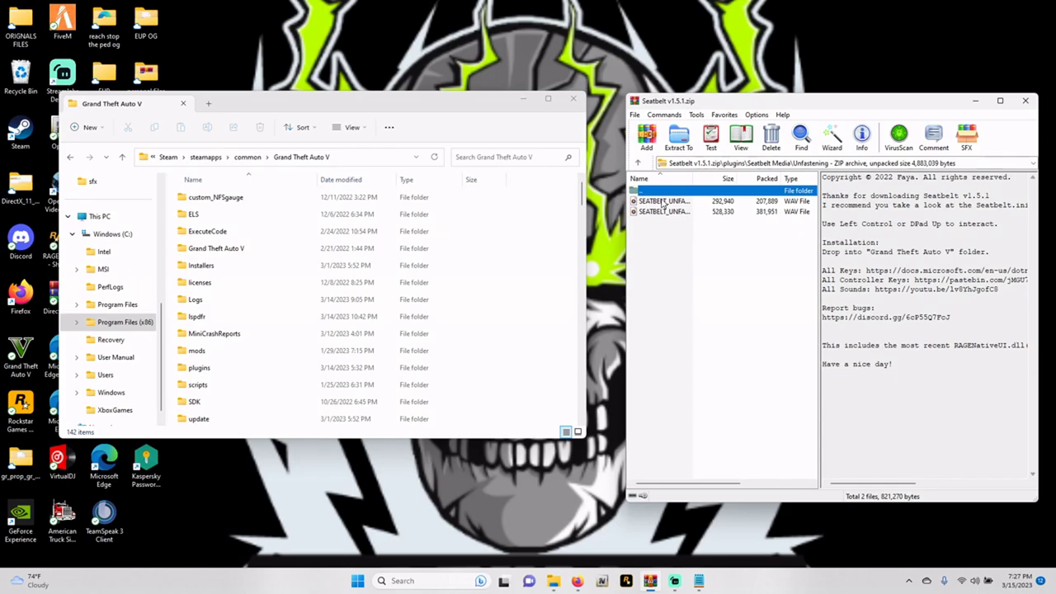
pyautogui.click(662, 202)
pyautogui.doubleClick(663, 202)
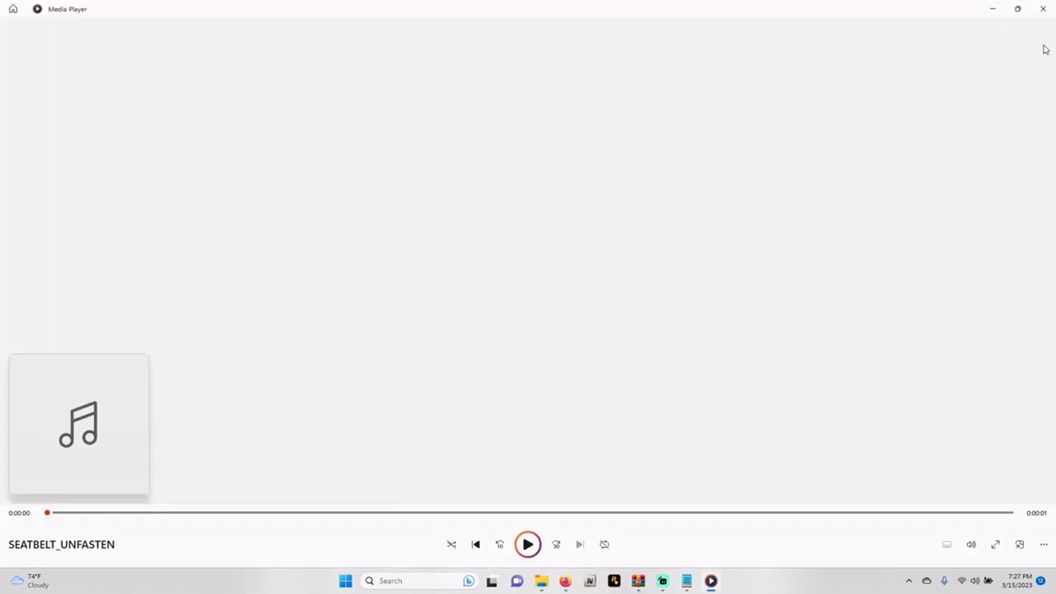
pyautogui.click(1044, 10)
pyautogui.click(665, 214)
pyautogui.doubleClick(665, 212)
pyautogui.click(1042, 8)
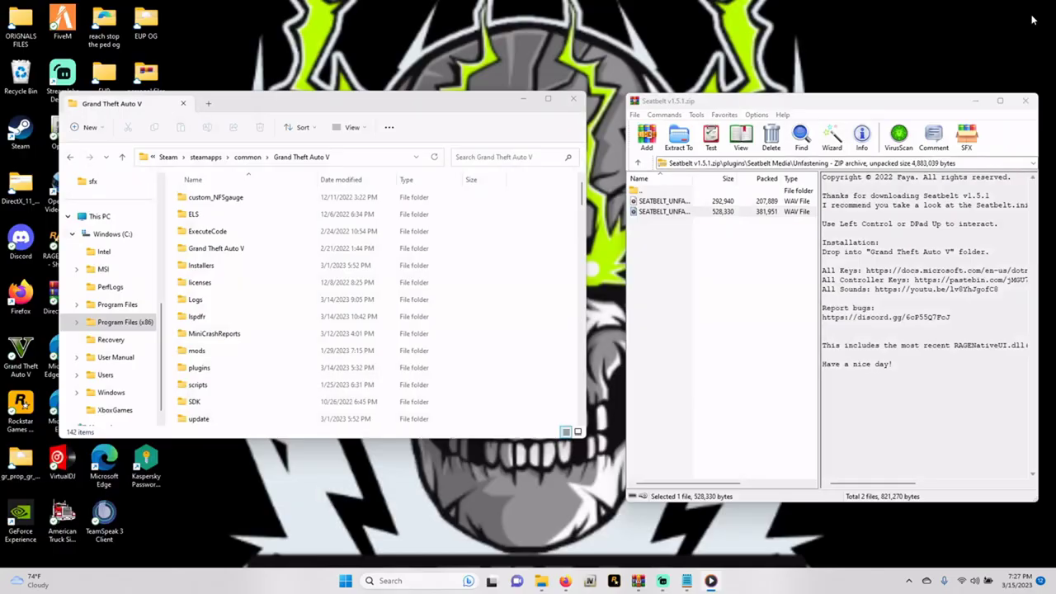
pyautogui.click(724, 236)
# Step: Go back to the archive's root and copy its plugins folder into the Grand Theft Auto V folder
pyautogui.doubleClick(659, 191)
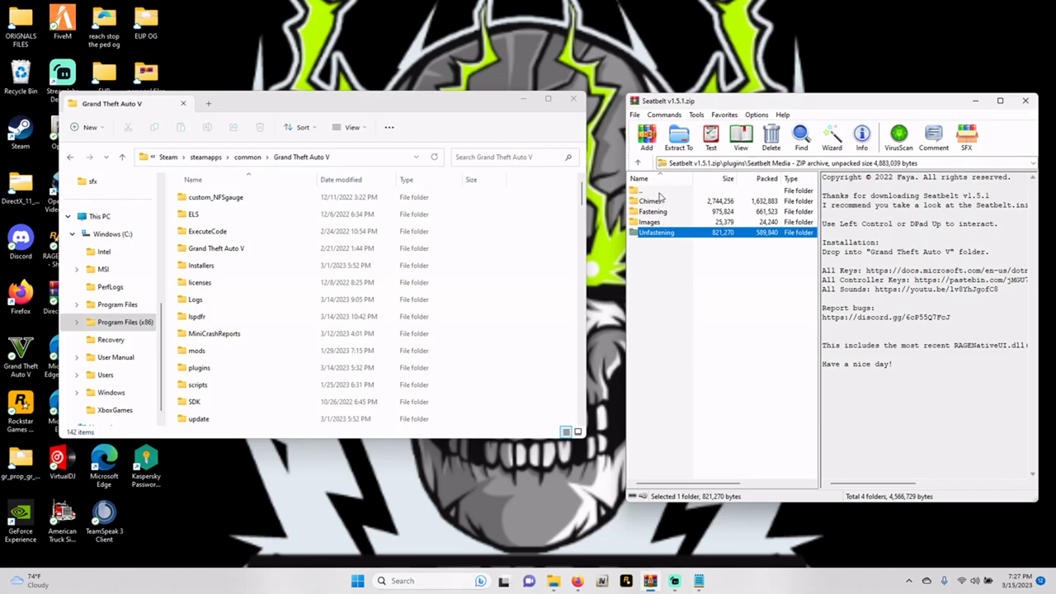
pyautogui.doubleClick(659, 190)
pyautogui.doubleClick(659, 190)
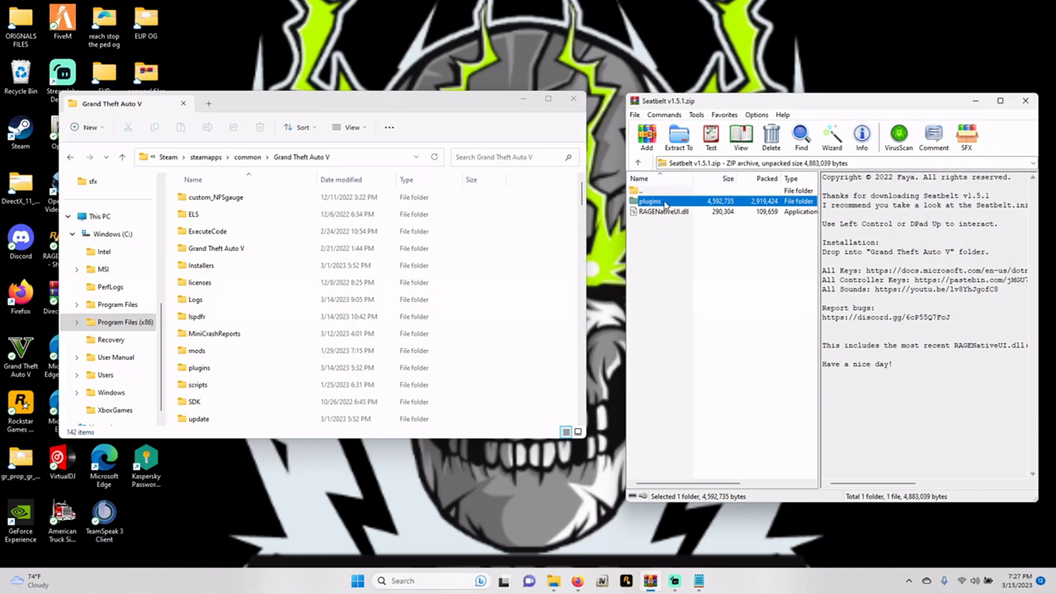
pyautogui.moveTo(680, 204); pyautogui.dragTo(548, 299)
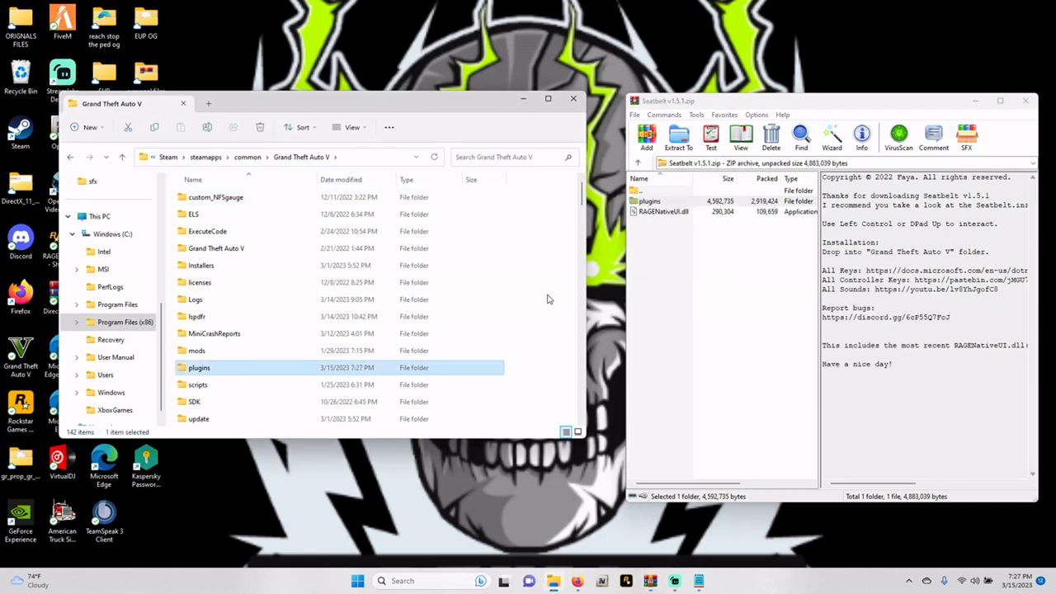
# Step: Open the game's plugins folder and check it for Seatbelt.dll, Seatbelt.ini and the Seatbelt Media folder
pyautogui.moveTo(208, 374)
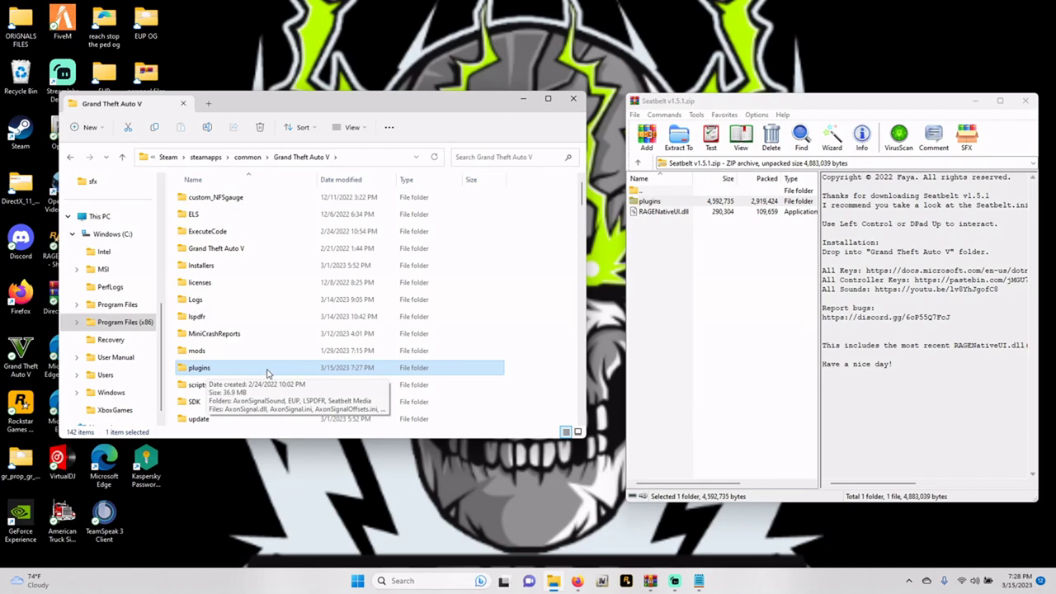
pyautogui.doubleClick(266, 368)
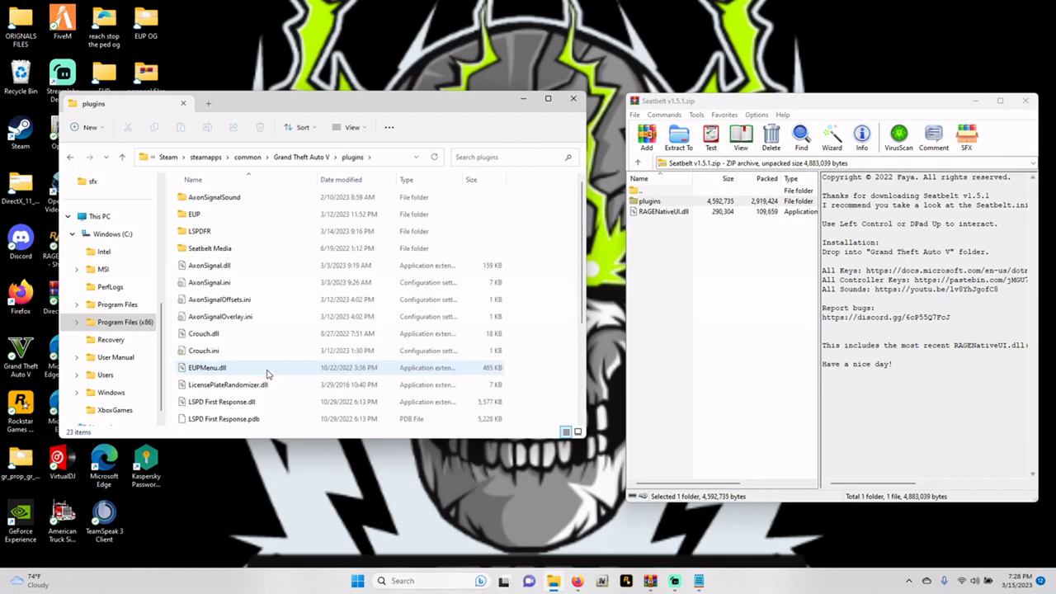
pyautogui.scroll(-3, 268, 363)
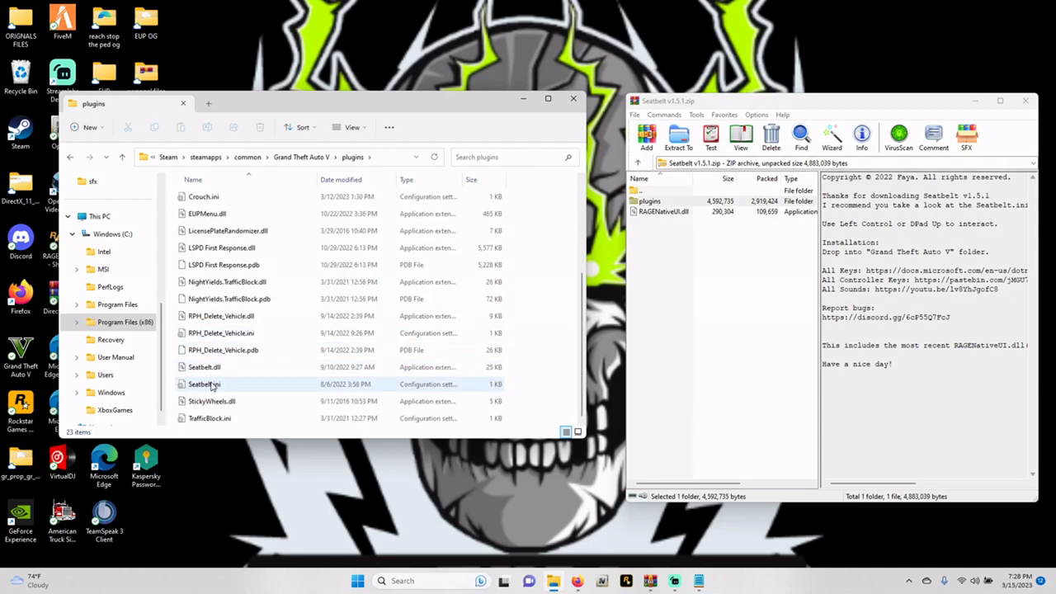
pyautogui.moveTo(213, 374)
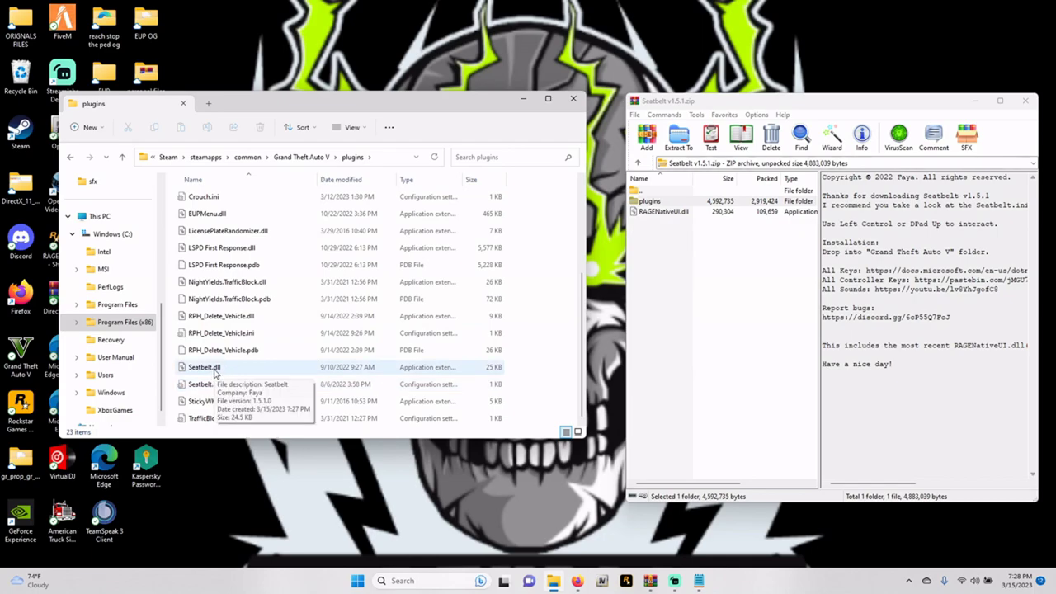
pyautogui.scroll(3, 214, 363)
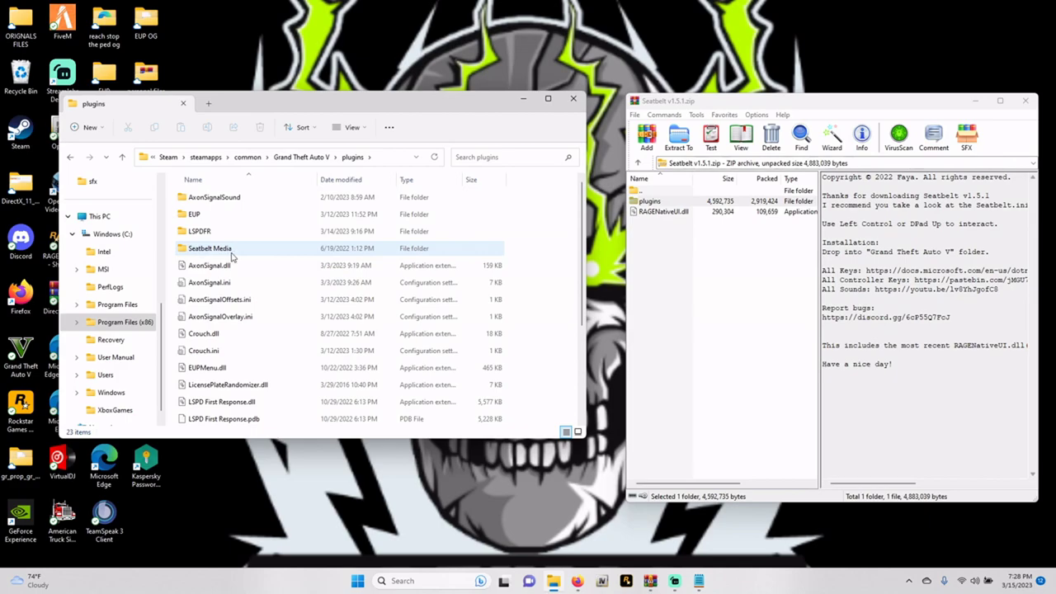
# Step: Compare the archive's plugins contents with the game's plugins folder and go back to the archive's root
pyautogui.doubleClick(651, 203)
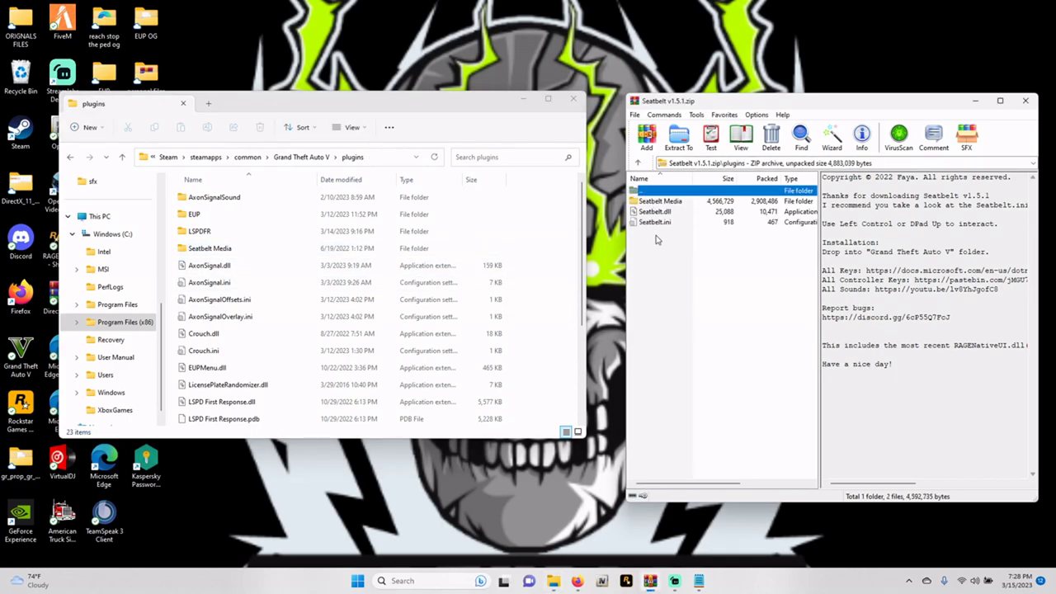
pyautogui.doubleClick(661, 194)
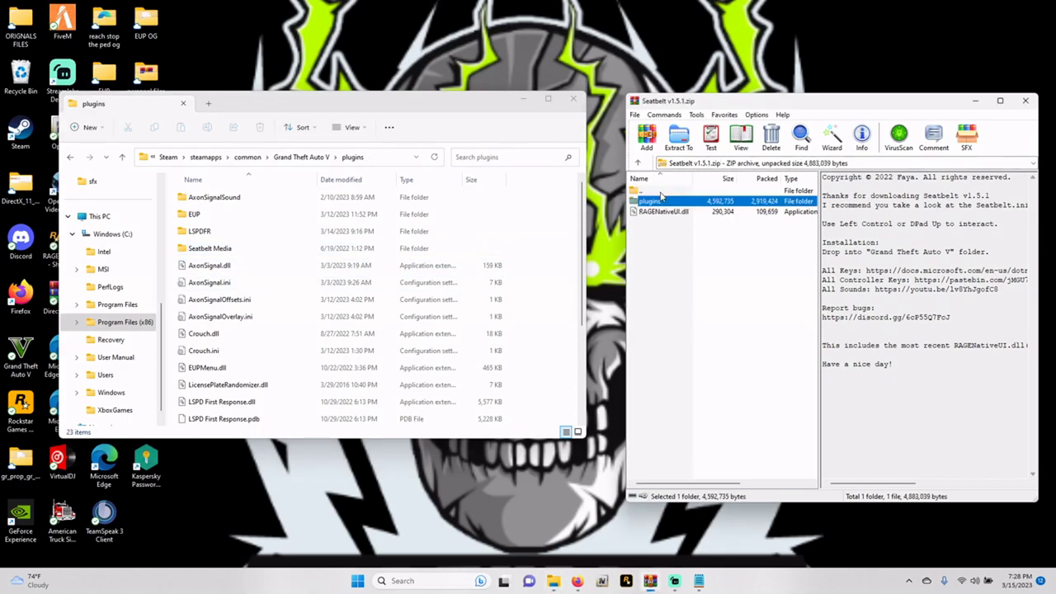
pyautogui.doubleClick(657, 201)
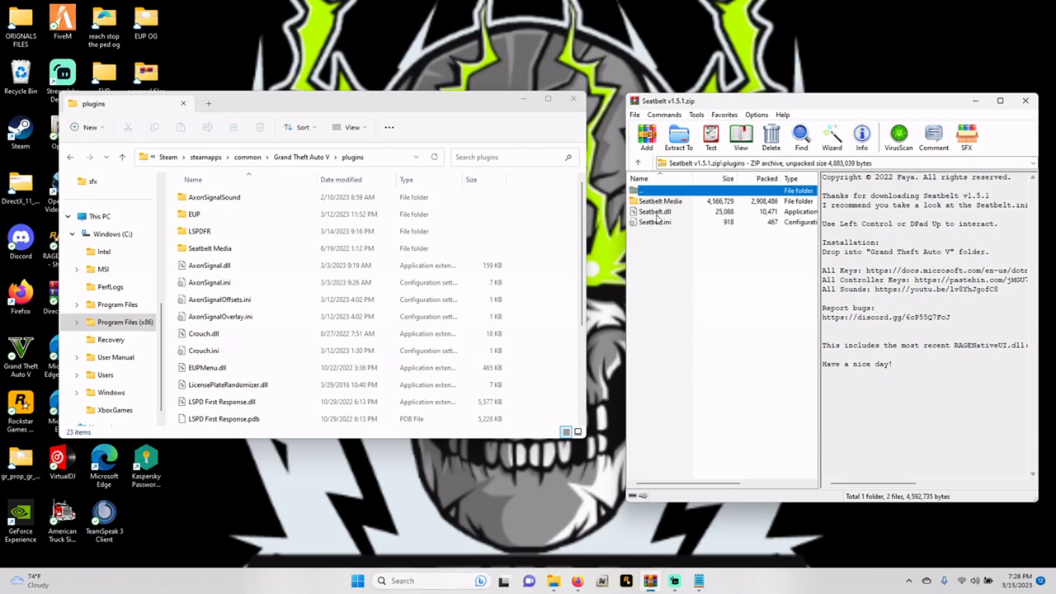
pyautogui.doubleClick(652, 191)
pyautogui.scroll(-3, 275, 347)
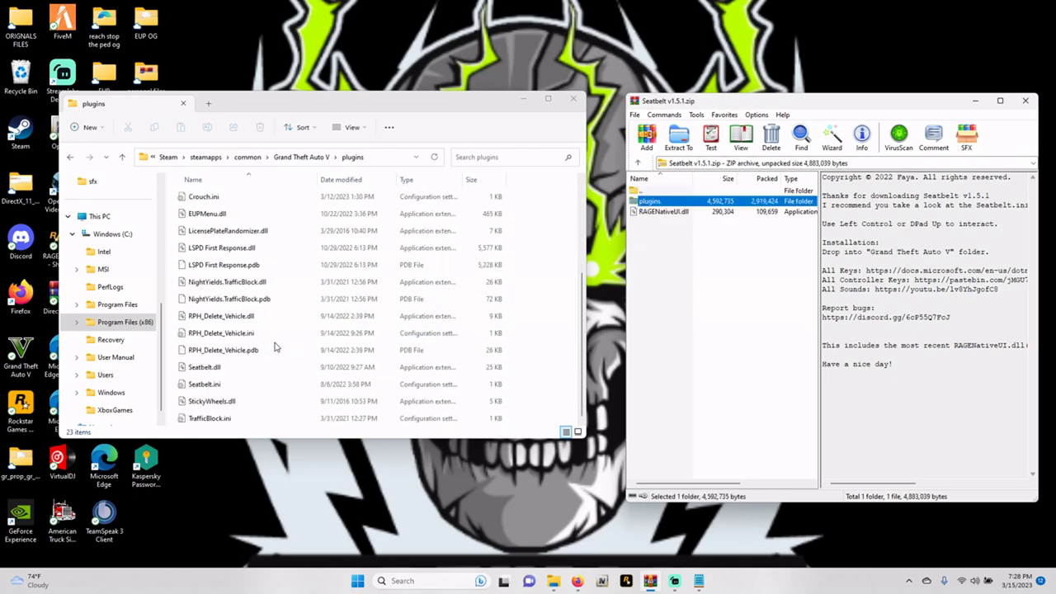
# Step: Open Seatbelt.ini from the game's plugins folder and compare its Control section with the archive readme's line about interaction keys
pyautogui.doubleClick(203, 385)
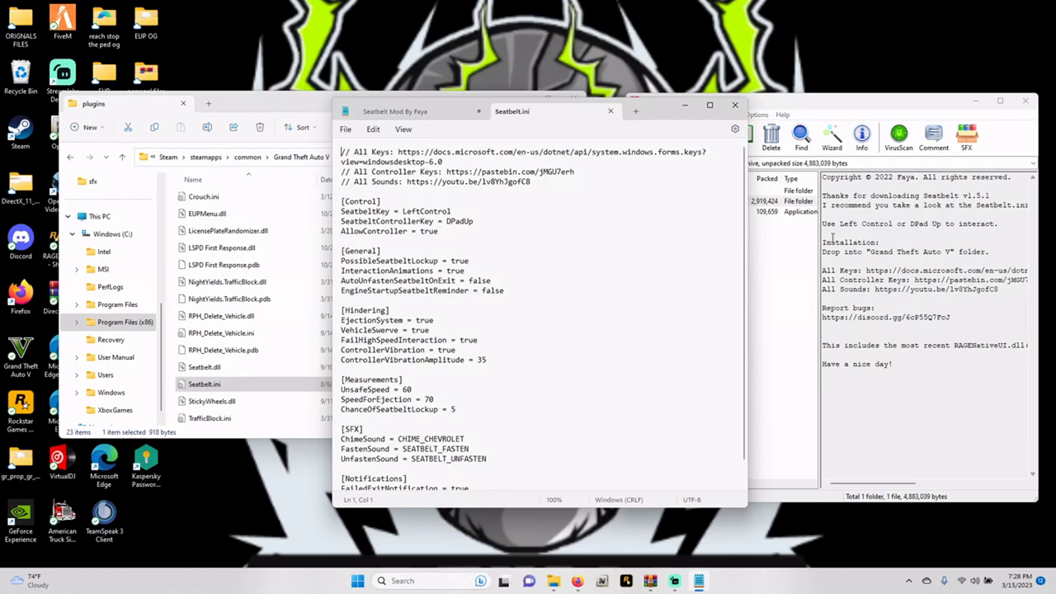
pyautogui.moveTo(999, 223); pyautogui.dragTo(821, 224)
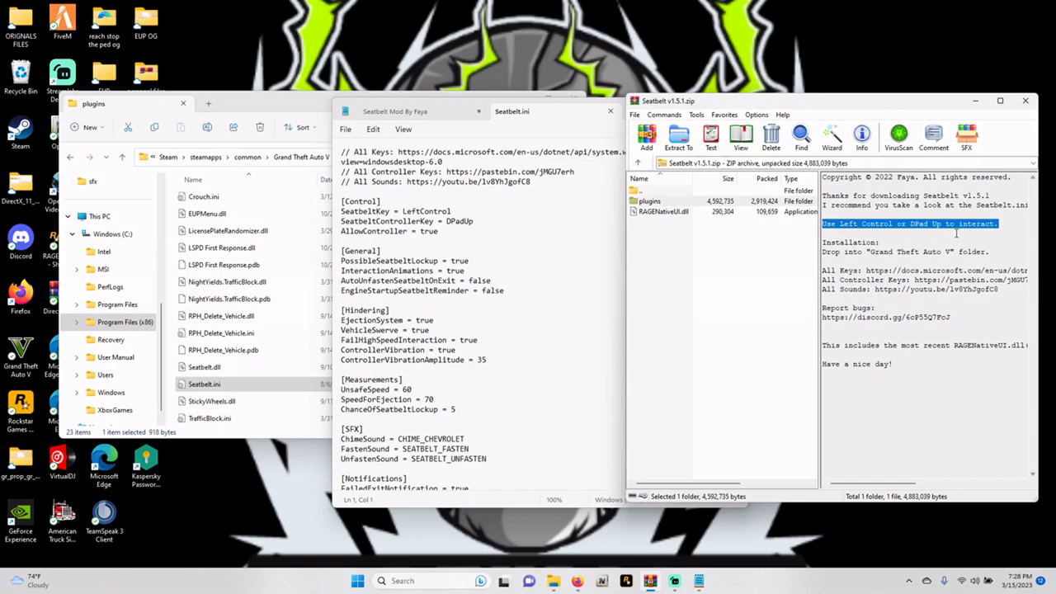
pyautogui.click(894, 407)
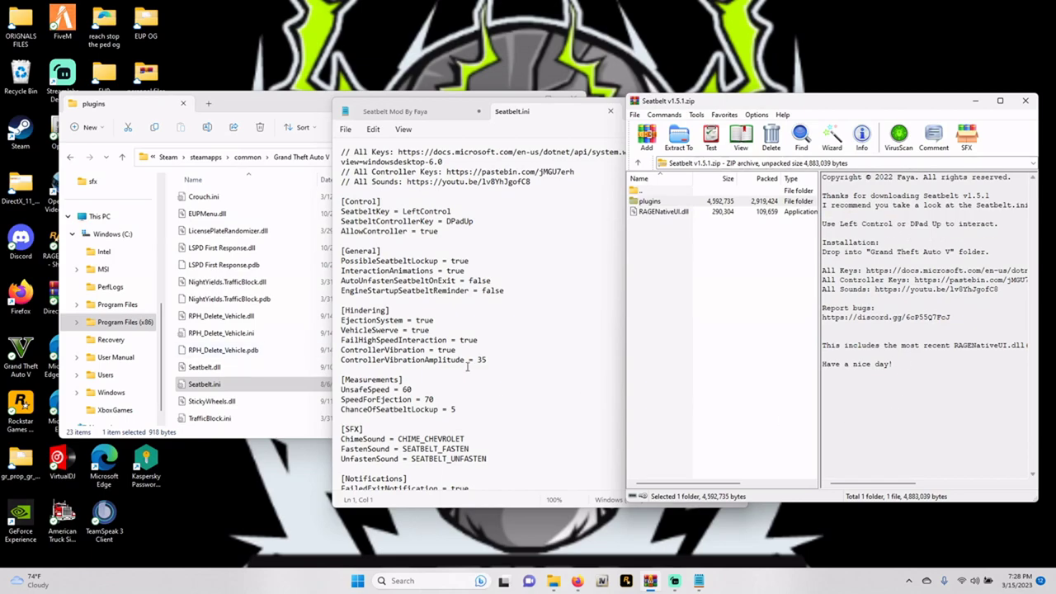
pyautogui.click(551, 277)
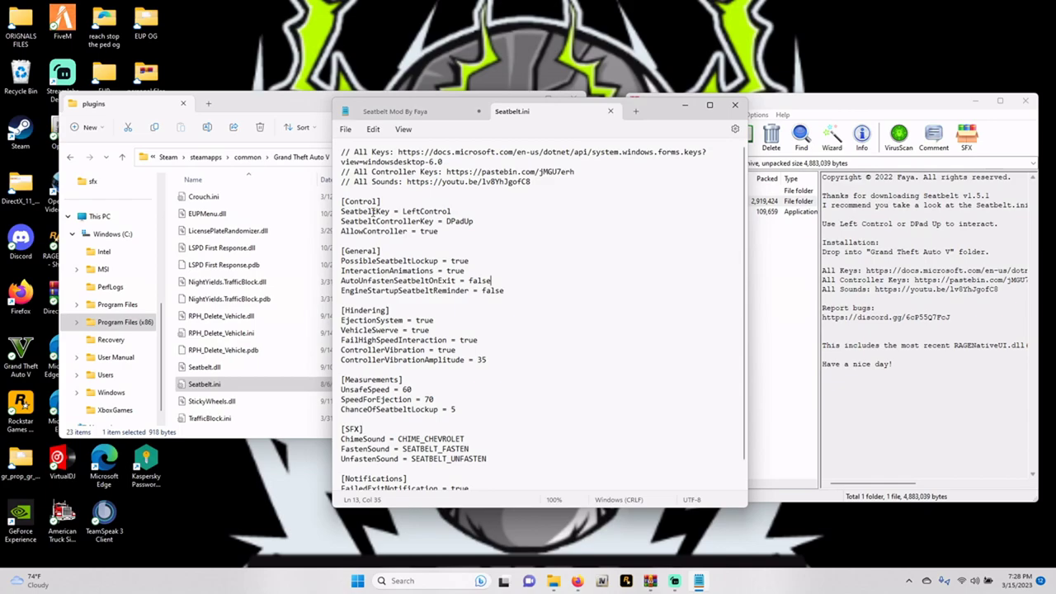
# Step: Set SeatbeltKey to NumPad6 in the Control section of Seatbelt.ini, without saving the file
pyautogui.moveTo(453, 212); pyautogui.dragTo(402, 211)
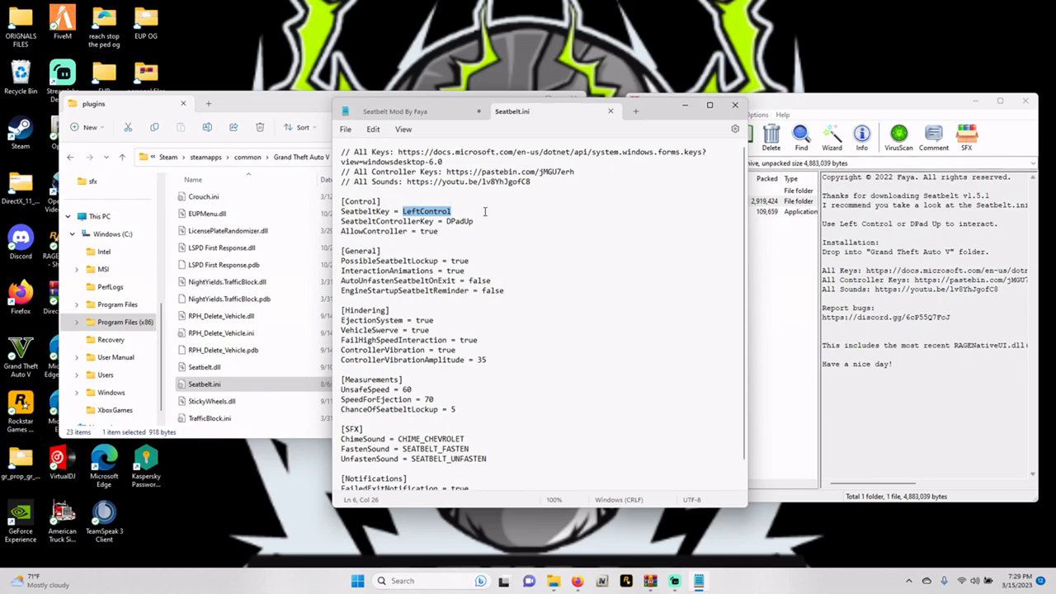
pyautogui.write('nUM')
pyautogui.press('BackSpace')
pyautogui.press('BackSpace')
pyautogui.press('BackSpace')
pyautogui.write('NumPad6')
pyautogui.click(353, 129)
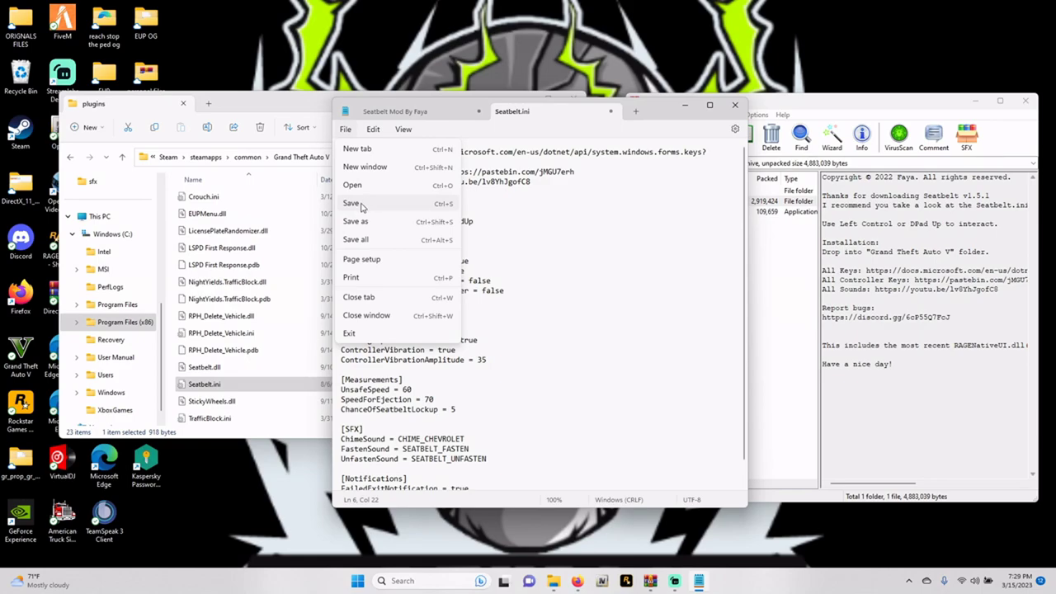
pyautogui.click(593, 243)
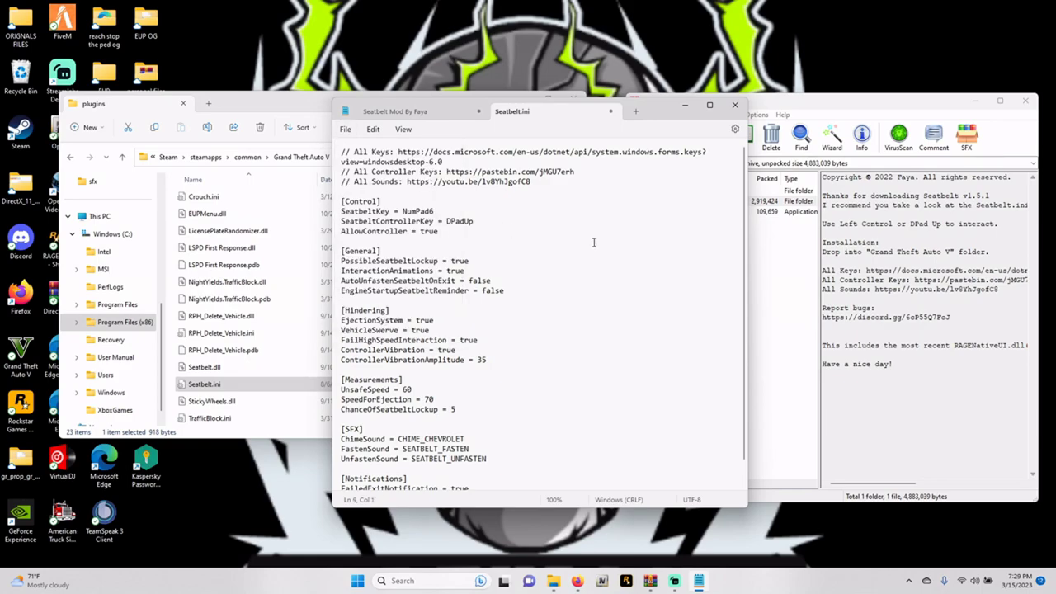
# Step: Set SeatbeltKey back to LeftControl in Seatbelt.ini and minimize the plugins folder window
pyautogui.moveTo(434, 211); pyautogui.dragTo(403, 211)
pyautogui.write('Left')
pyautogui.hotkey('alt', 'Tab')
pyautogui.scroll(3, 490, 214)
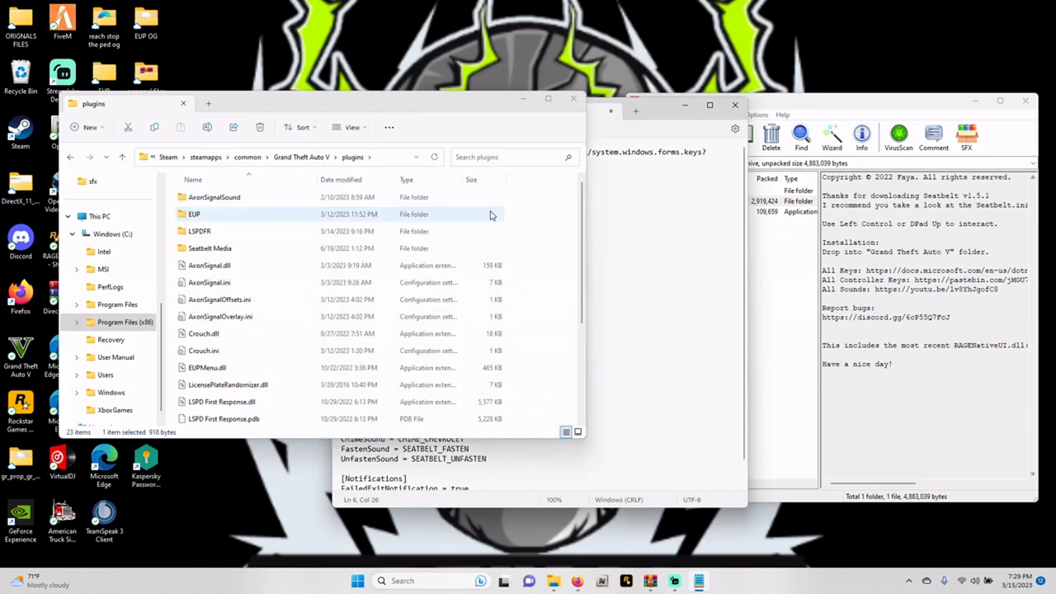
pyautogui.click(523, 99)
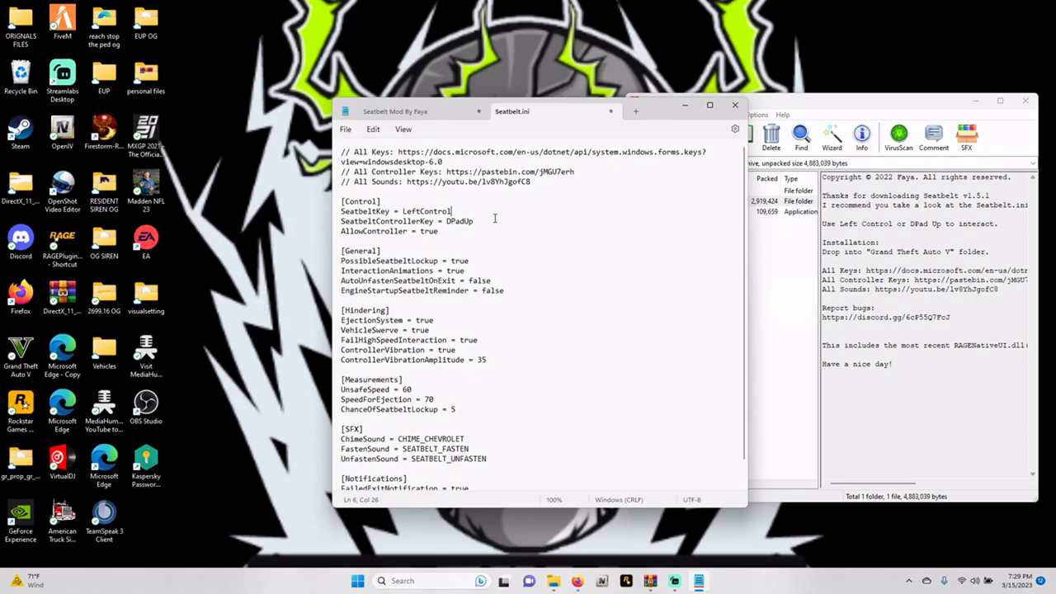
# Step: Dismiss the Firefox notification and review the Seatbelt.ini settings down to the Notifications section
pyautogui.click(486, 222)
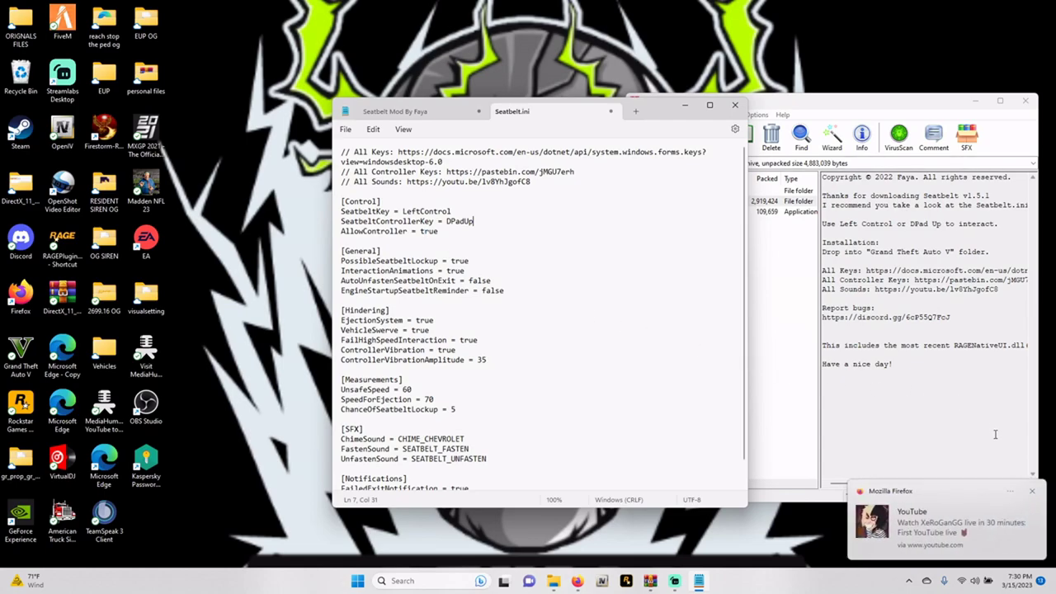
pyautogui.click(1031, 491)
pyautogui.click(545, 499)
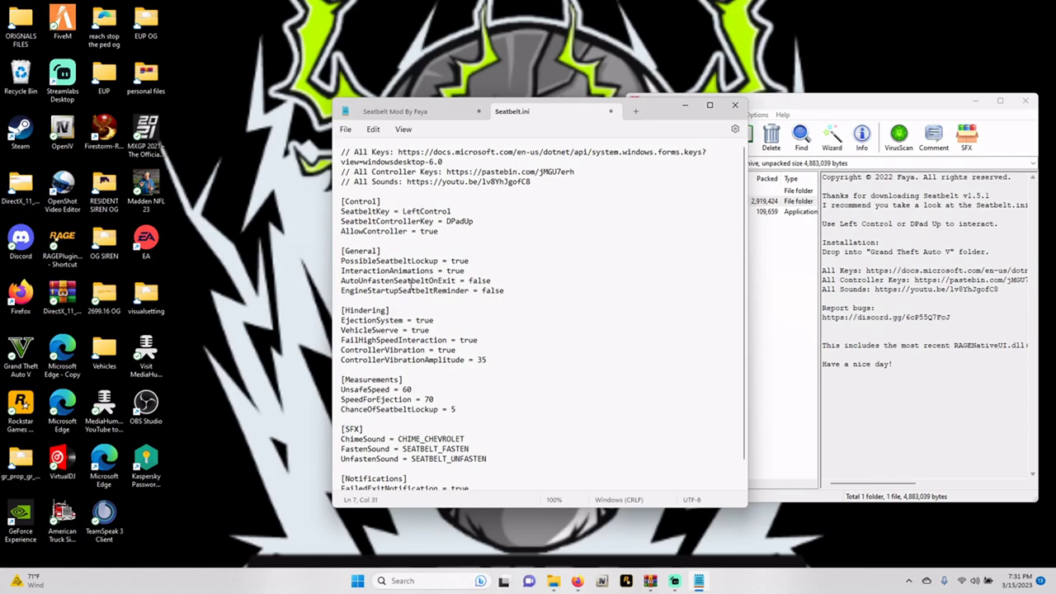
pyautogui.scroll(-1, 410, 285)
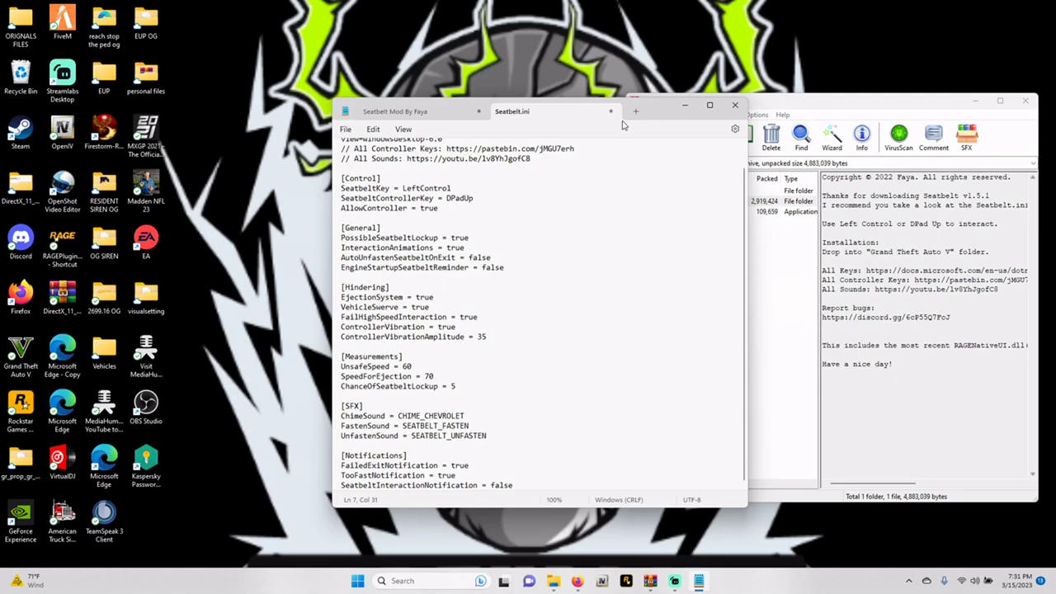
# Step: Place the Seatbelt.ini window beside the archive and review its settings next to the archive's Seatbelt Media folders
pyautogui.moveTo(651, 115); pyautogui.dragTo(445, 141)
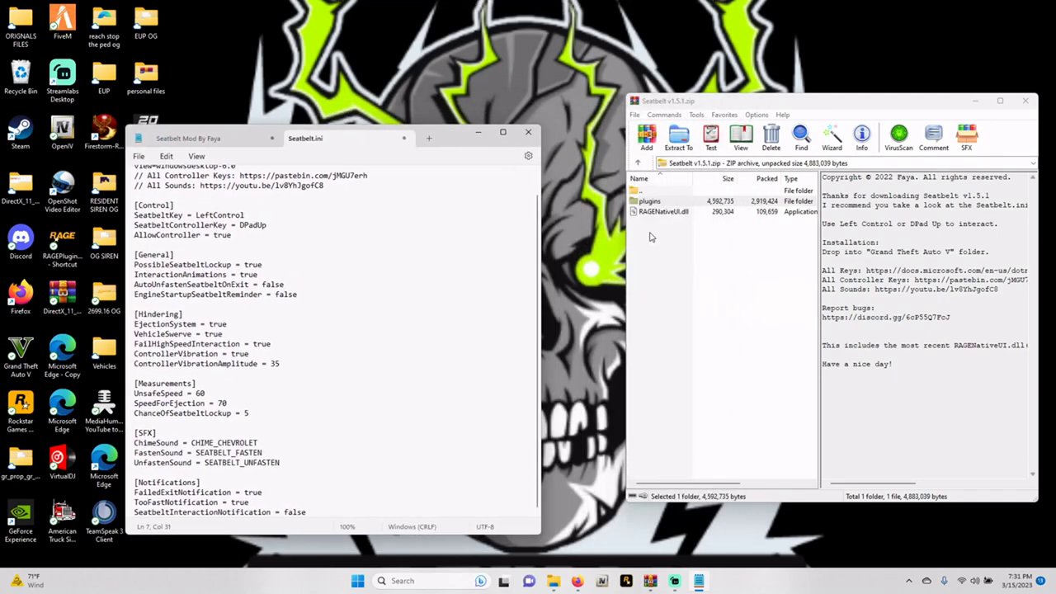
pyautogui.doubleClick(653, 201)
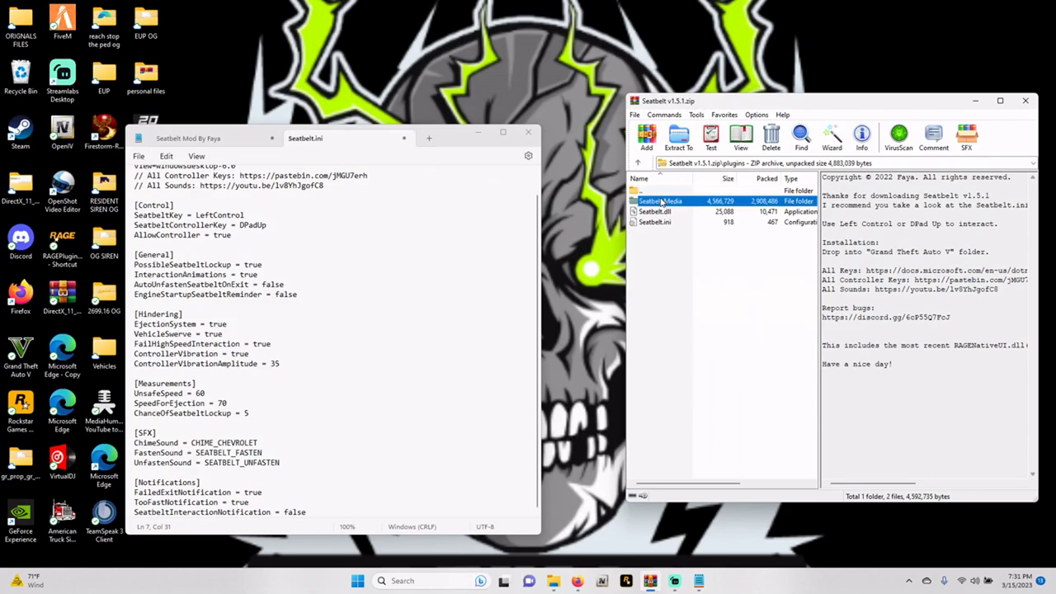
pyautogui.doubleClick(659, 201)
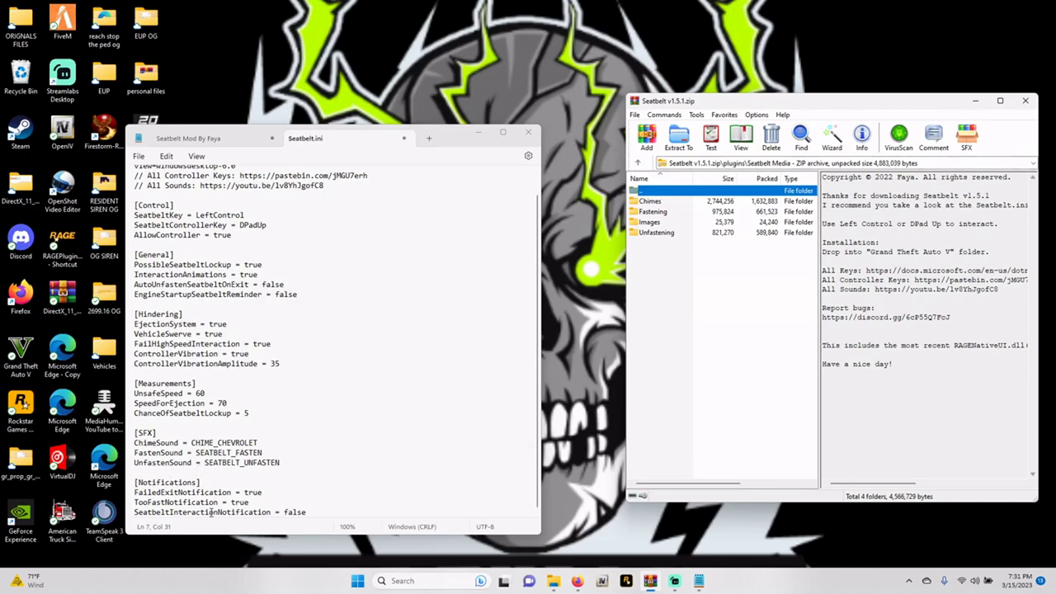
pyautogui.scroll(1, 348, 273)
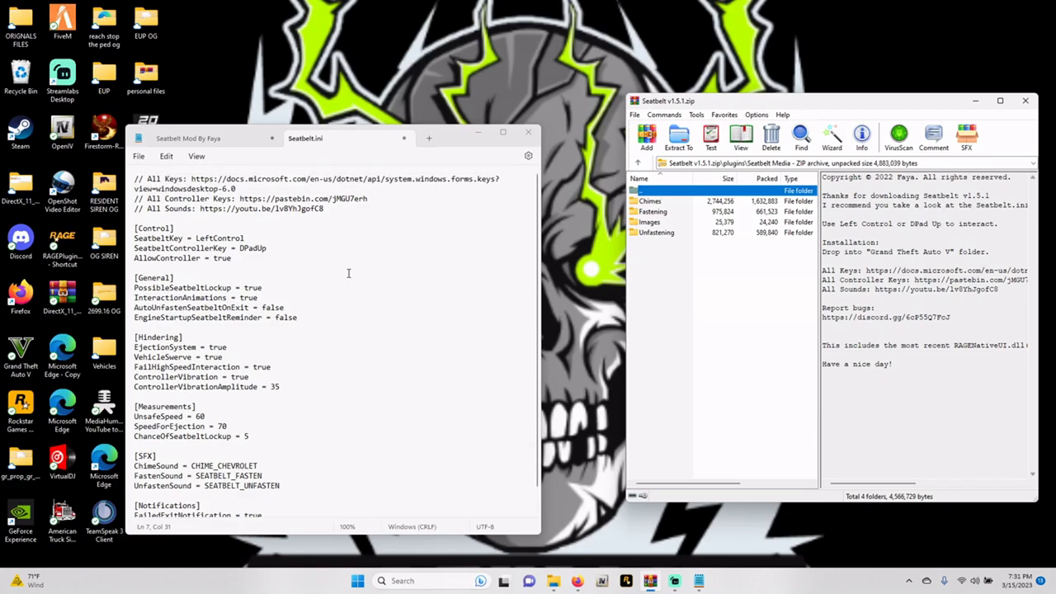
pyautogui.click(253, 140)
pyautogui.click(288, 140)
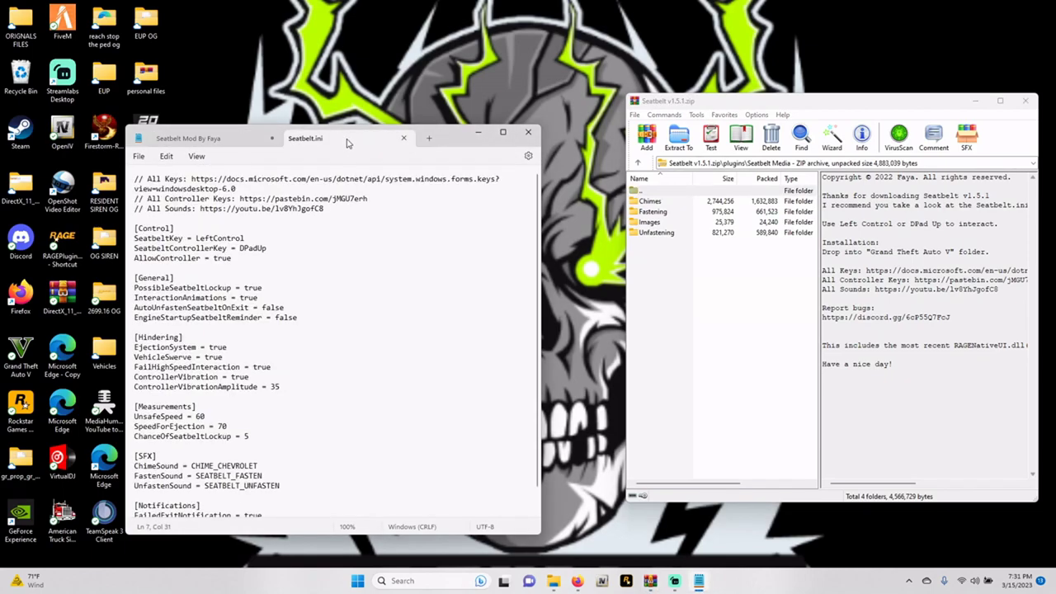
pyautogui.scroll(-1, 169, 342)
pyautogui.scroll(1, 169, 338)
pyautogui.scroll(-1, 310, 320)
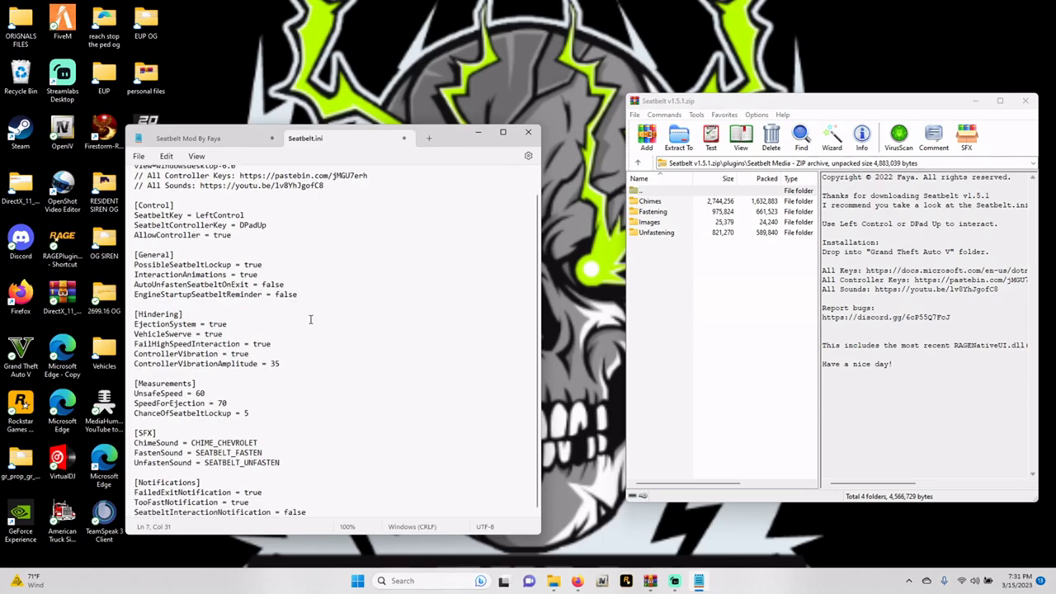
# Step: Return to the archive's root, reopen its plugins folder and look over the General settings in Seatbelt.ini
pyautogui.doubleClick(669, 191)
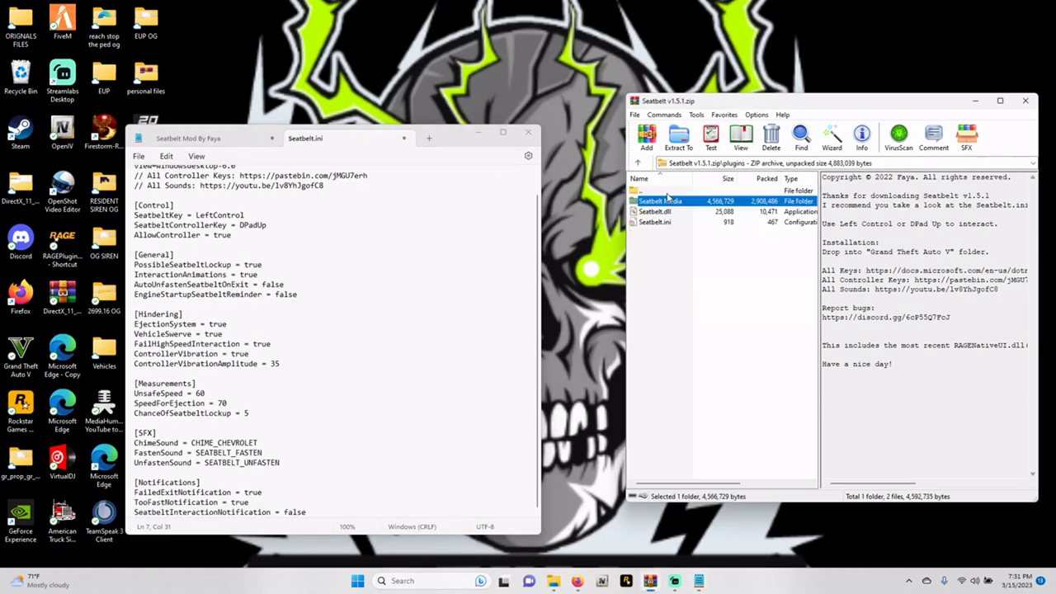
pyautogui.doubleClick(667, 193)
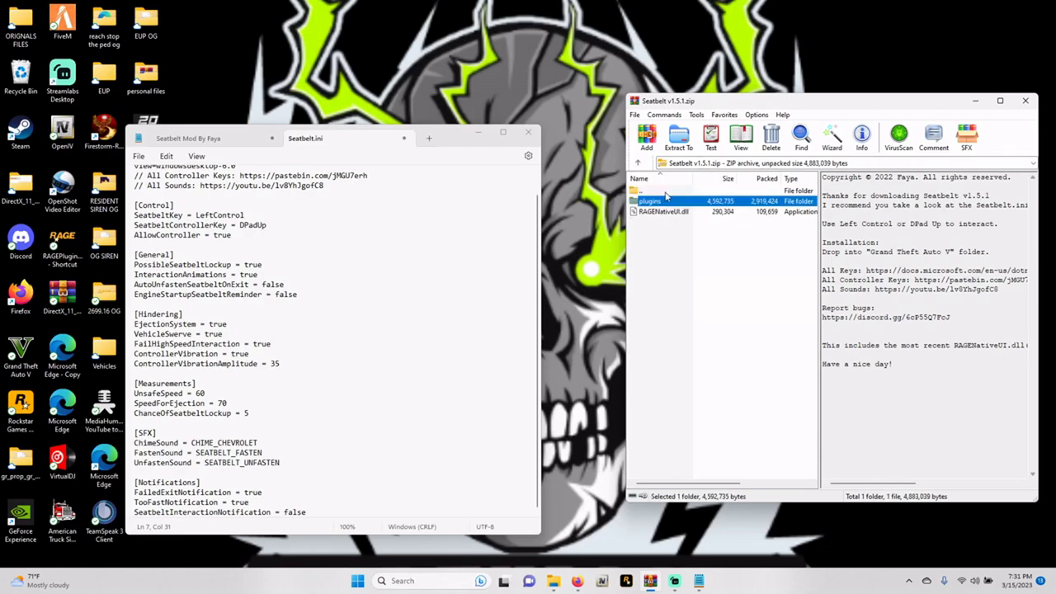
pyautogui.click(413, 314)
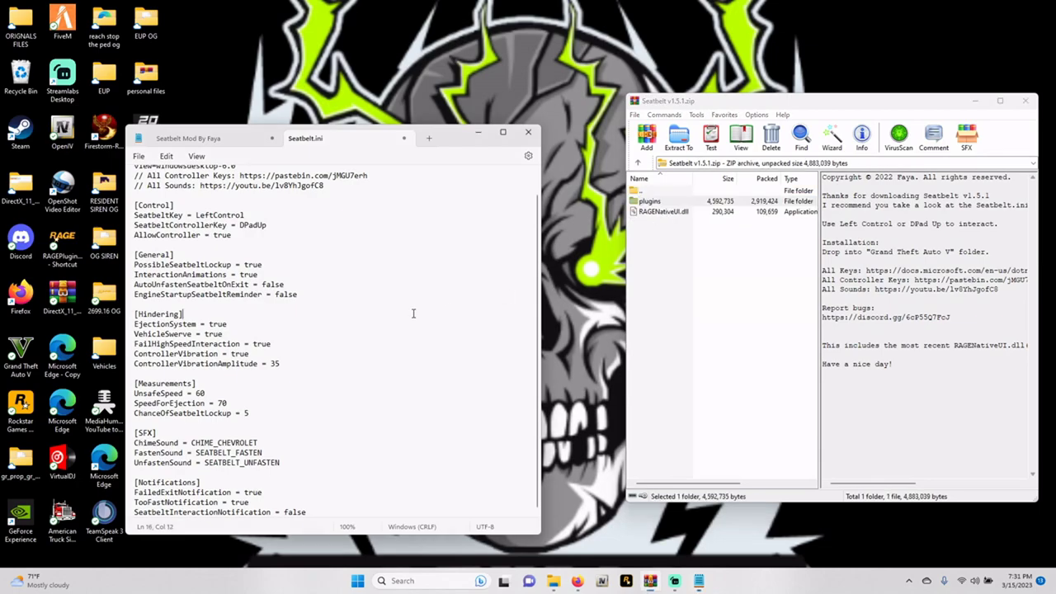
pyautogui.doubleClick(649, 203)
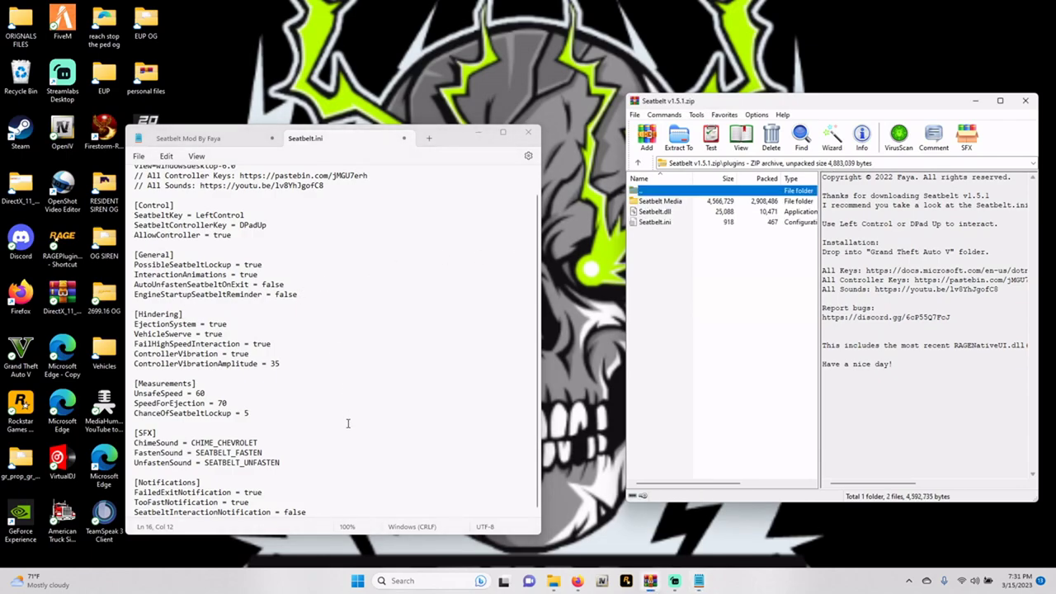
pyautogui.scroll(1, 345, 424)
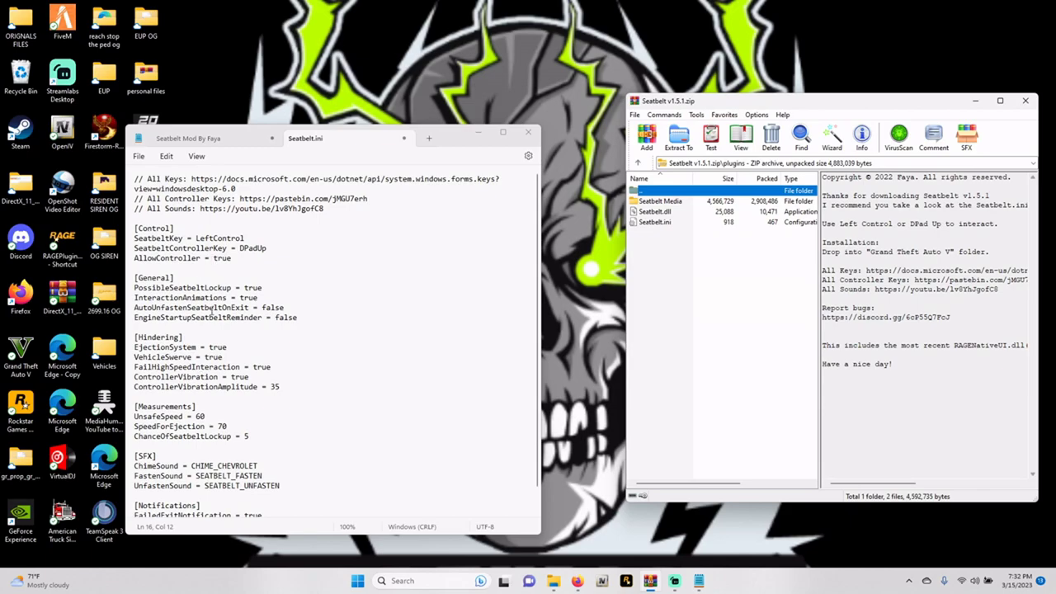
# Step: Save and close Seatbelt.ini, and close the Seatbelt Mod By Faya note without saving its changes
pyautogui.click(403, 138)
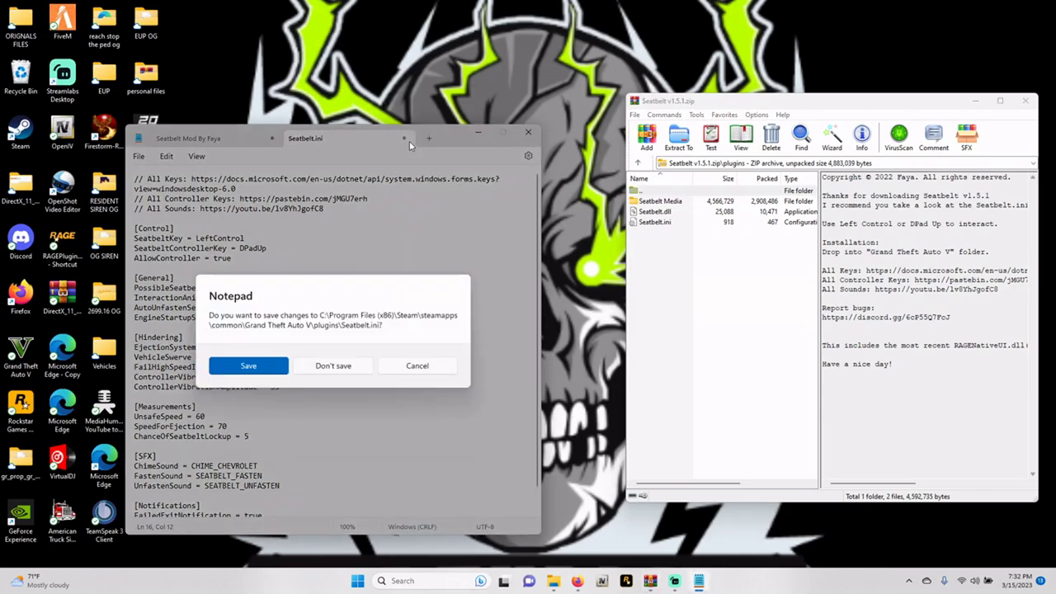
pyautogui.click(273, 369)
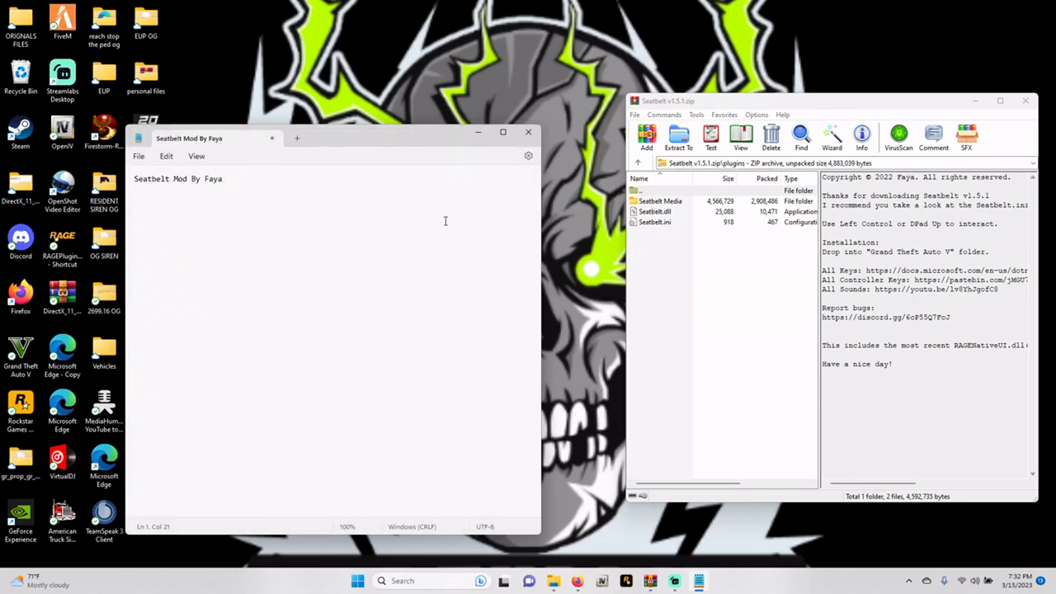
pyautogui.click(528, 132)
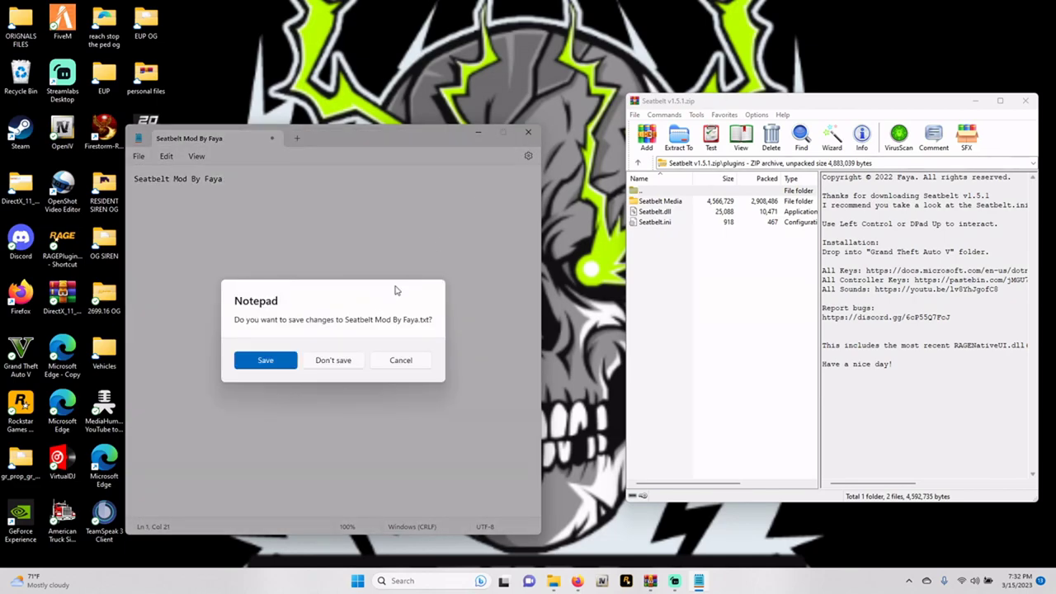
pyautogui.click(353, 361)
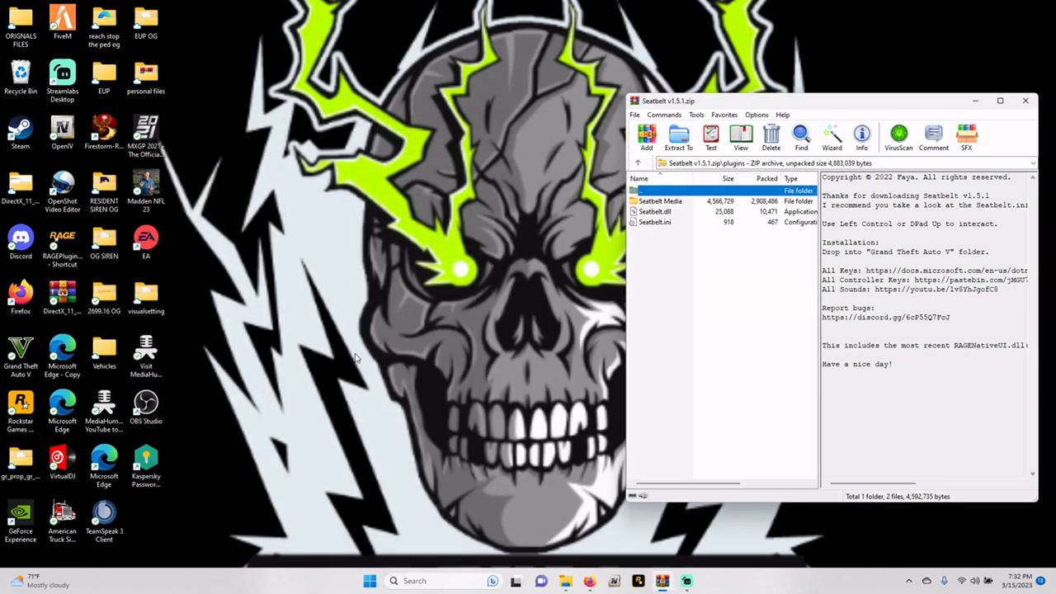
# Step: Place the archive and game folder windows side by side, showing the archive's root and the Grand Theft Auto V folder
pyautogui.moveTo(794, 103); pyautogui.dragTo(771, 71)
pyautogui.click(565, 581)
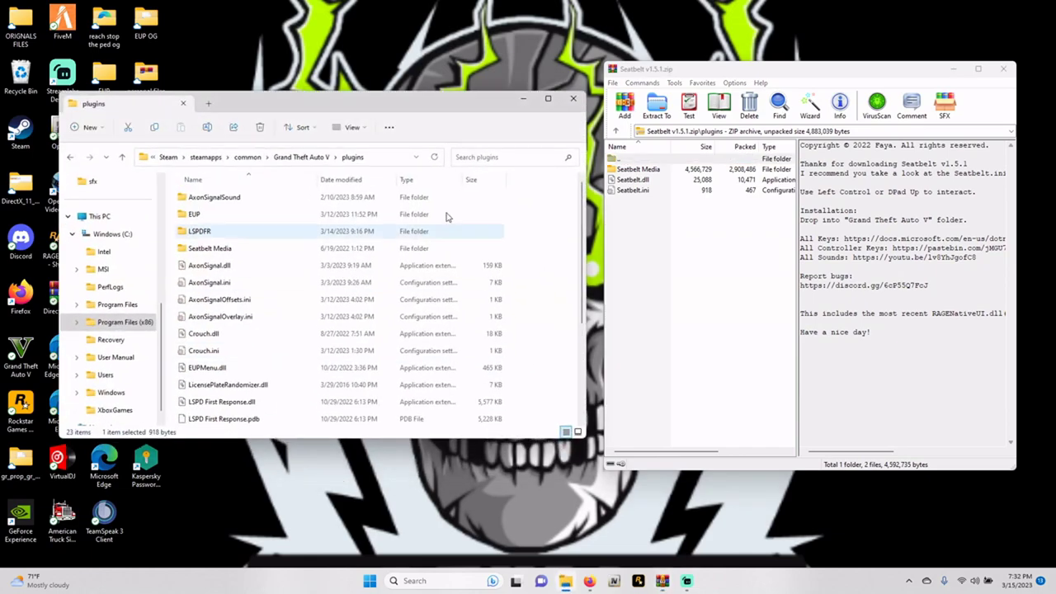
pyautogui.moveTo(430, 108); pyautogui.dragTo(399, 108)
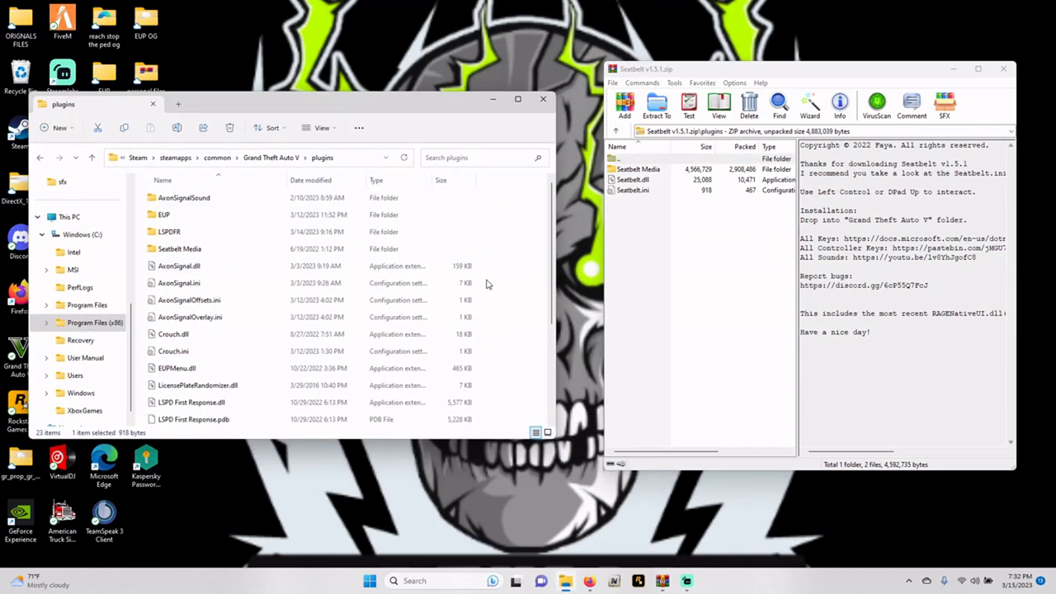
pyautogui.click(276, 158)
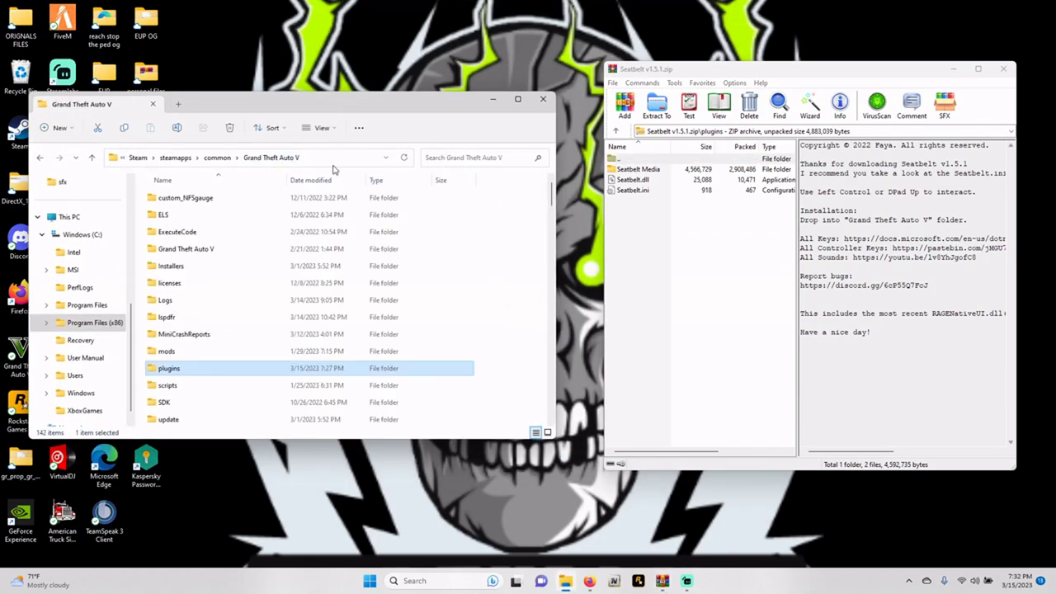
pyautogui.doubleClick(636, 161)
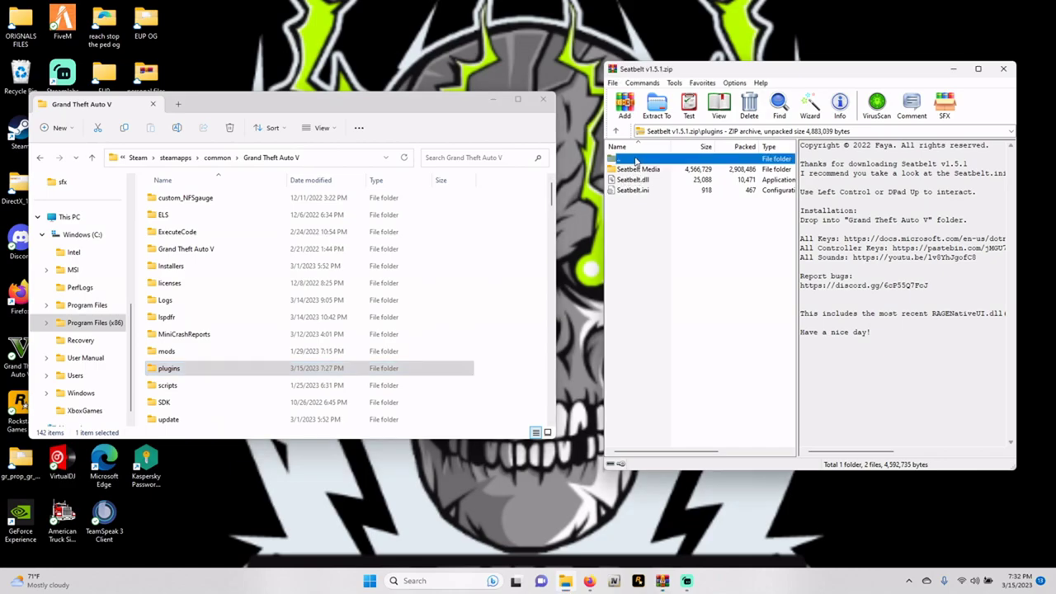
# Step: Open the game's plugins folder and check it for the Seatbelt Media folder, Seatbelt.dll and Seatbelt.ini
pyautogui.click(214, 372)
pyautogui.click(218, 372)
pyautogui.press('Escape')
pyautogui.doubleClick(206, 372)
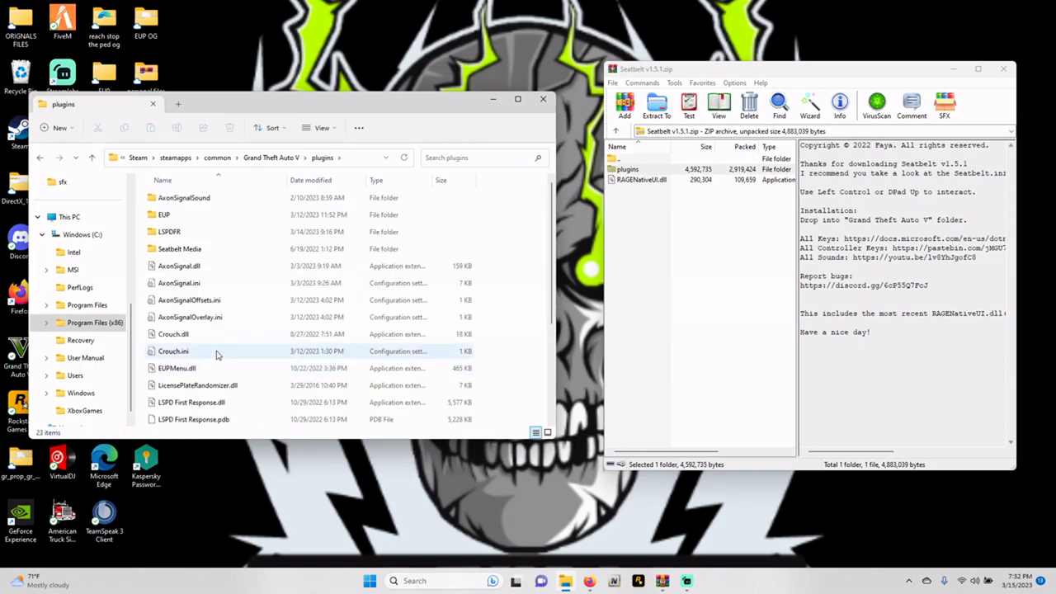
pyautogui.scroll(-3, 216, 355)
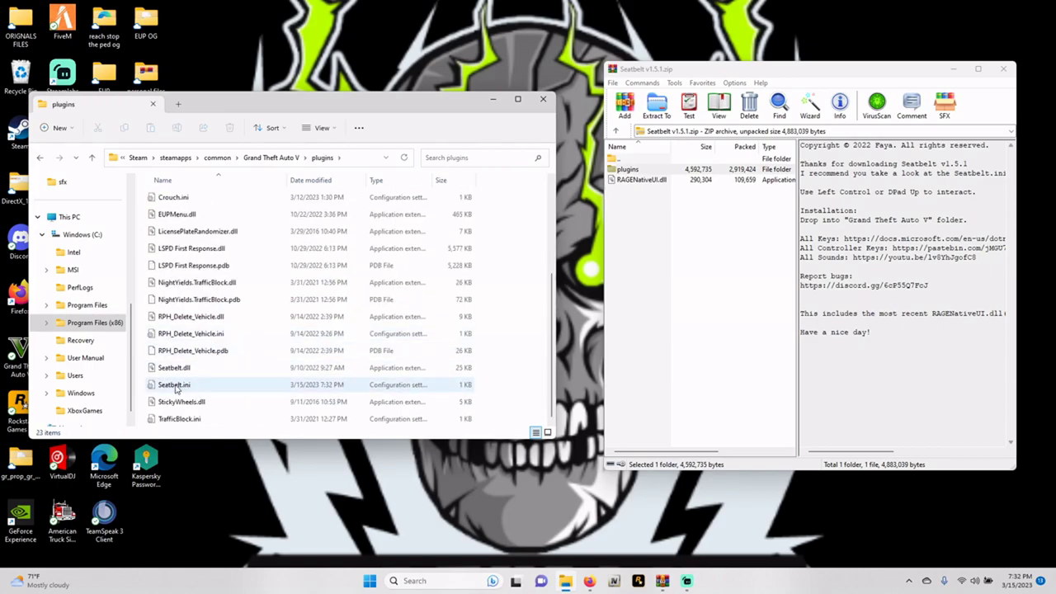
pyautogui.scroll(3, 171, 374)
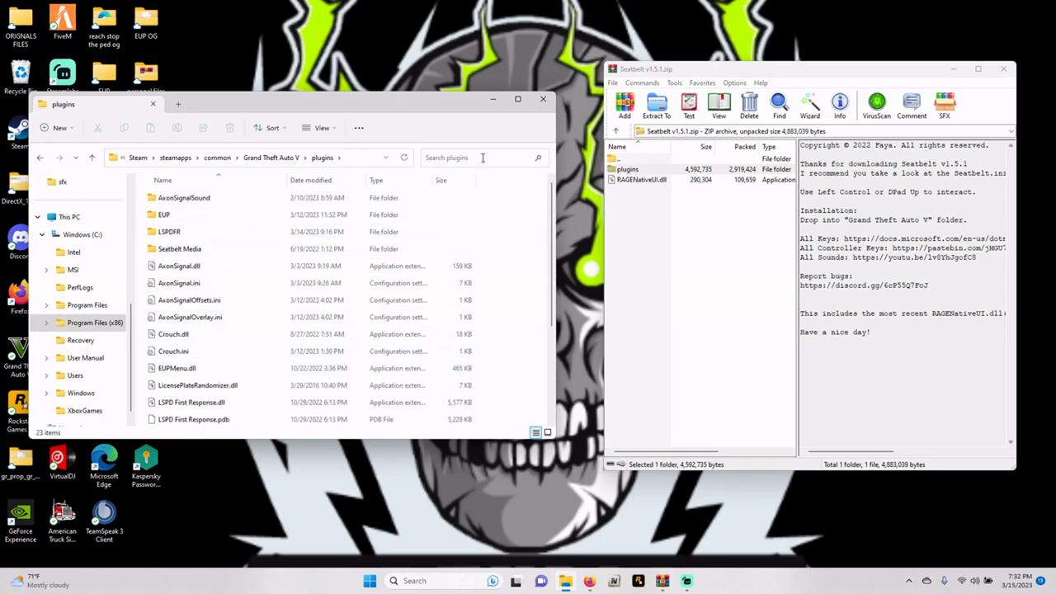
# Step: Return to the Grand Theft Auto V folder and close the file browser window
pyautogui.click(273, 165)
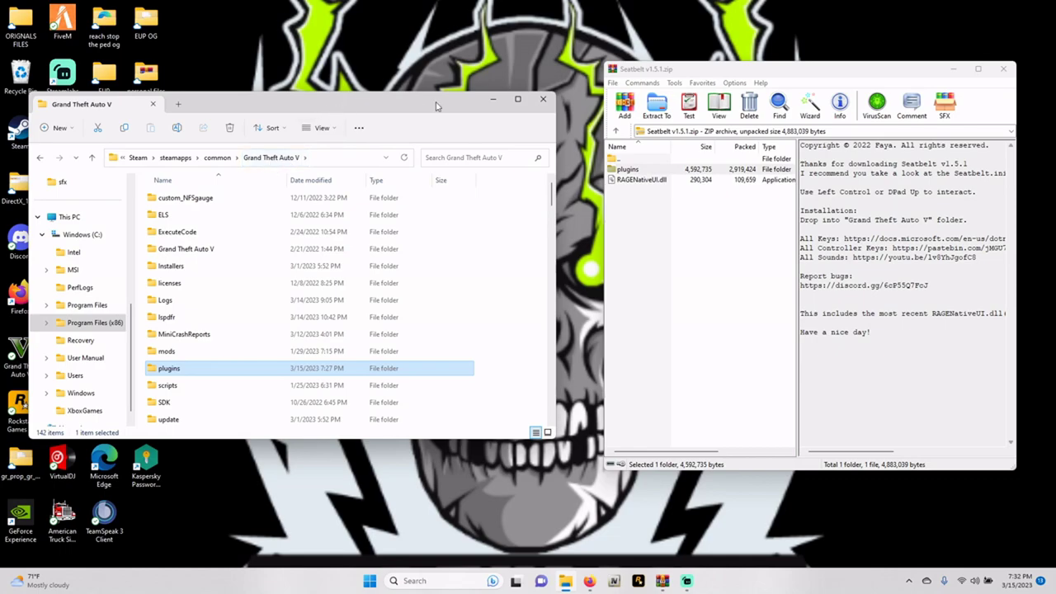
pyautogui.click(494, 278)
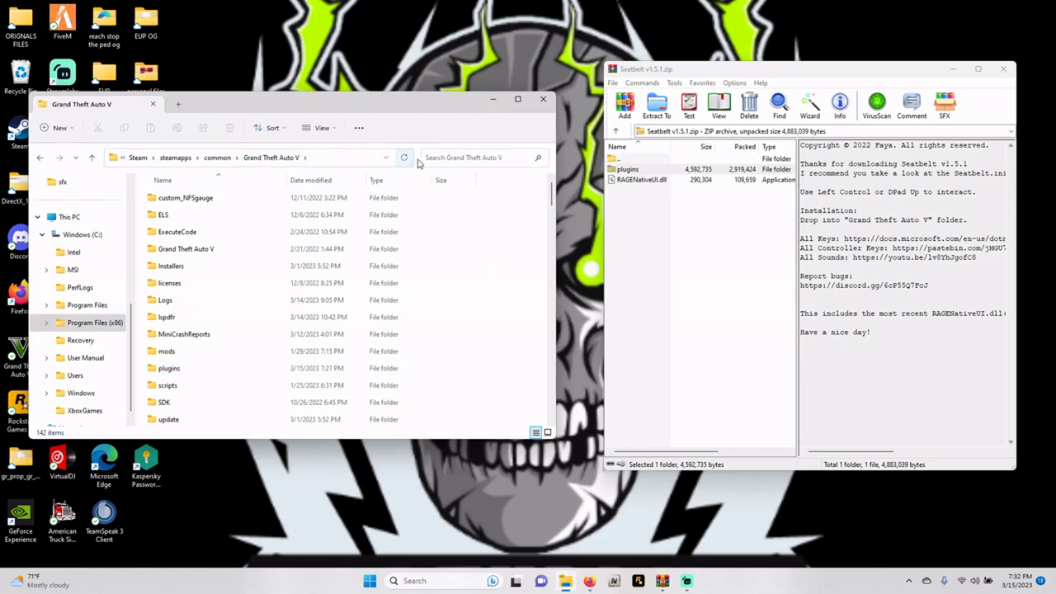
pyautogui.click(540, 100)
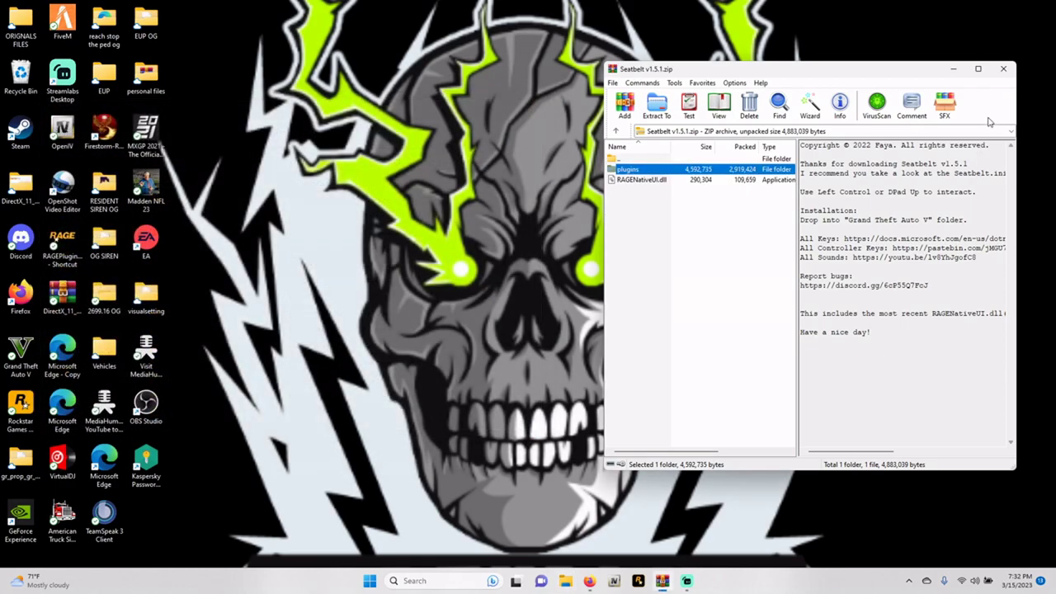
# Step: Look into the Seatbelt archive's plugins folder once more, return to its root and close the archive
pyautogui.moveTo(893, 76); pyautogui.dragTo(730, 89)
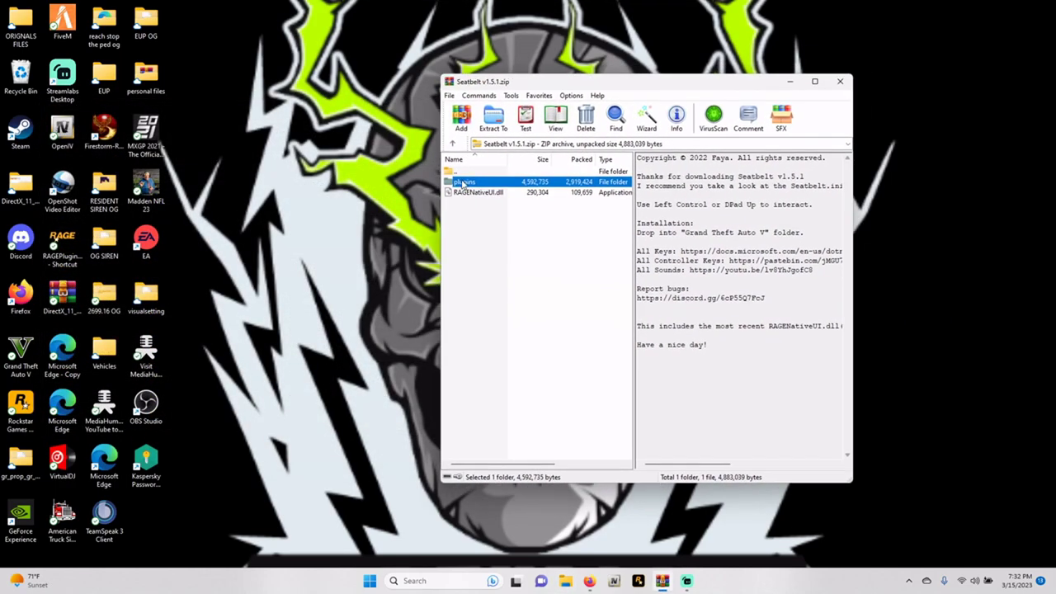
pyautogui.doubleClick(465, 183)
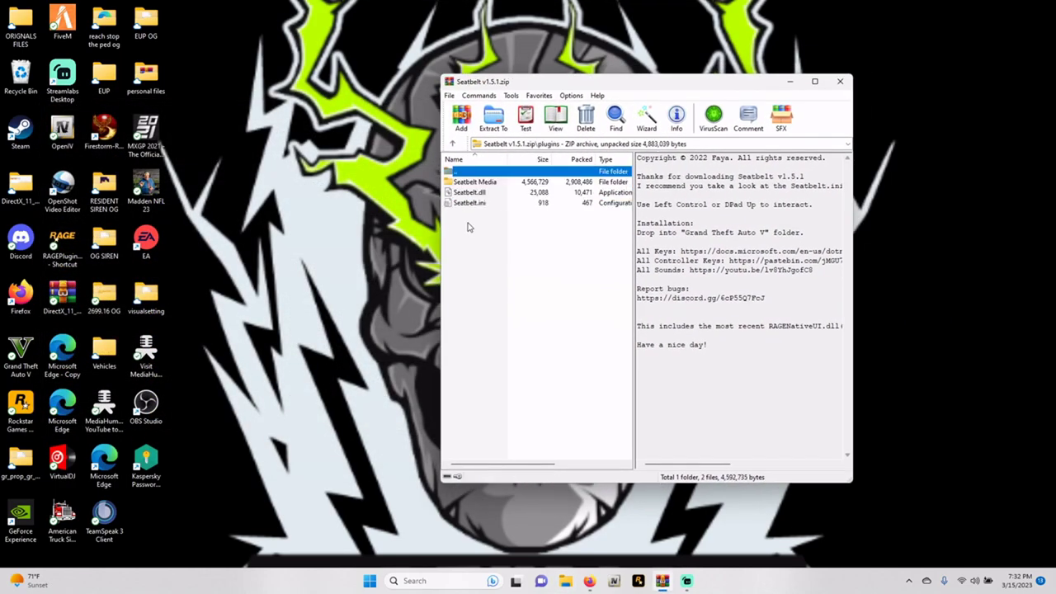
pyautogui.doubleClick(477, 172)
pyautogui.click(840, 81)
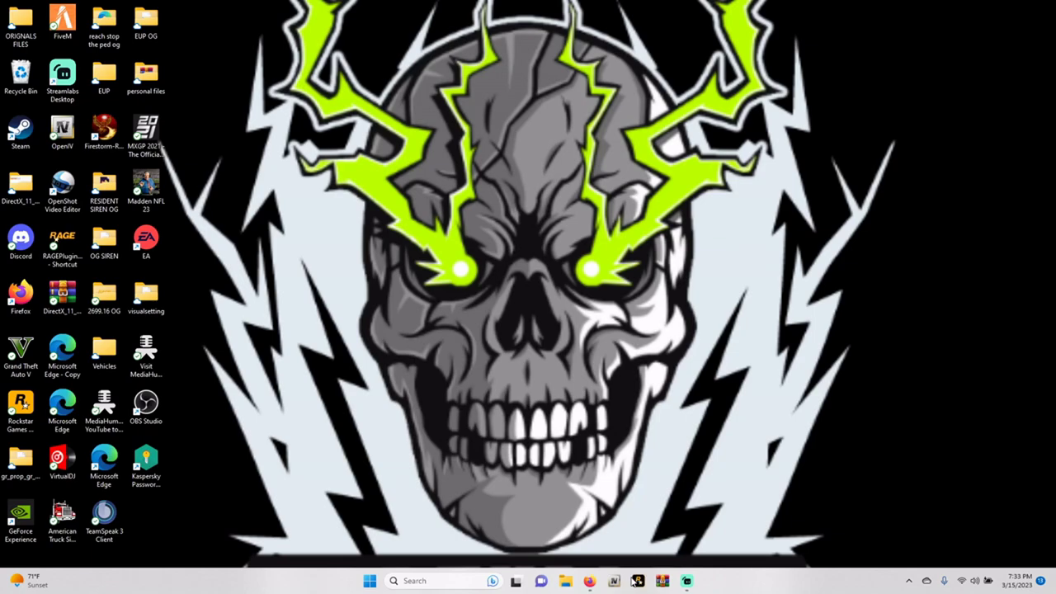
# Step: Switch to RAGE Plugin Hook, look over the plugins loaded on startup in its settings, and exit
pyautogui.click(635, 580)
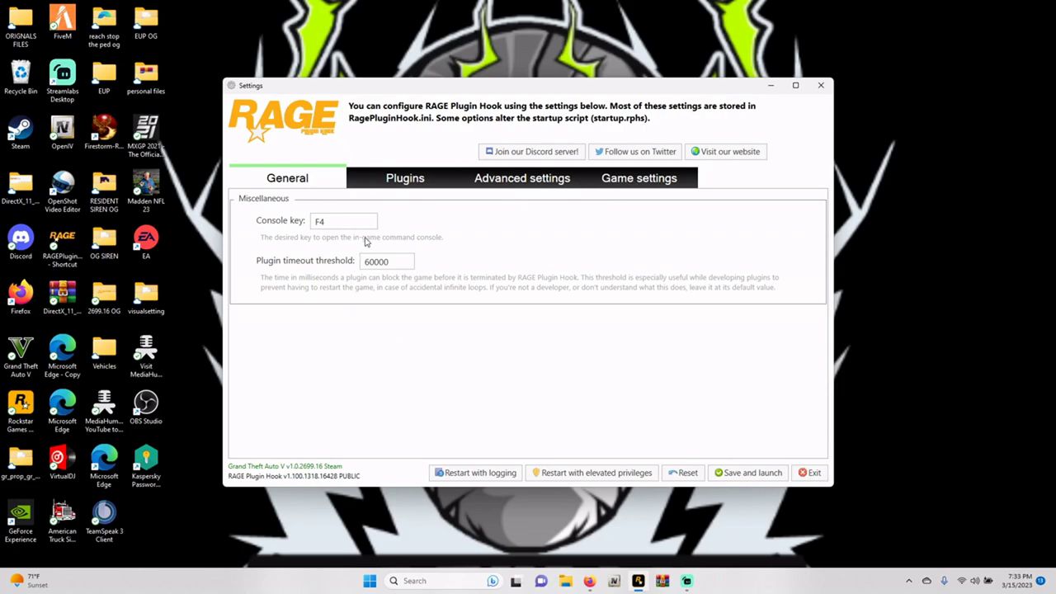
pyautogui.click(406, 180)
pyautogui.scroll(-1, 382, 406)
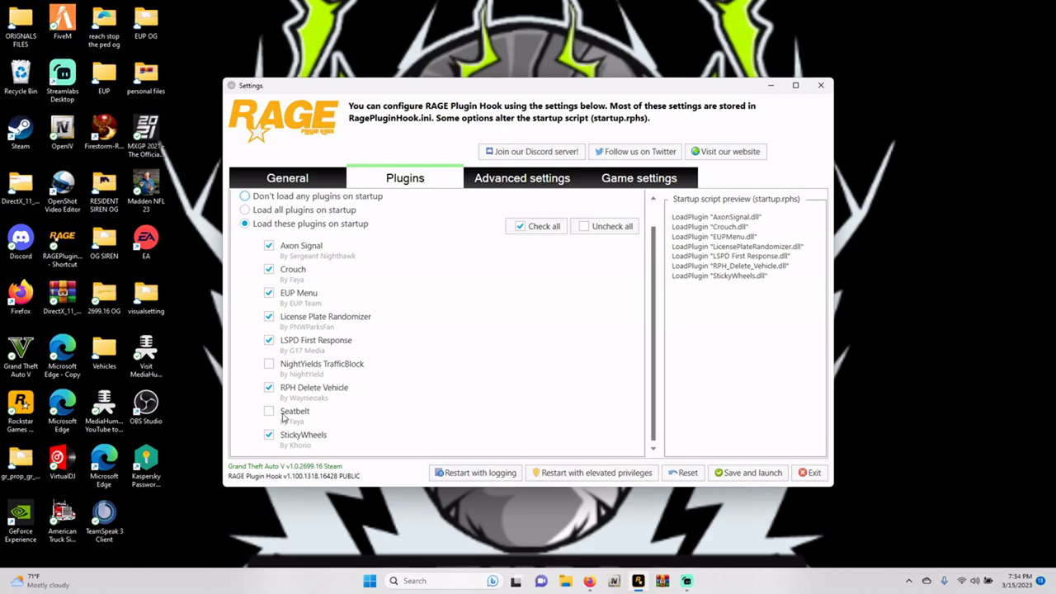
pyautogui.click(805, 476)
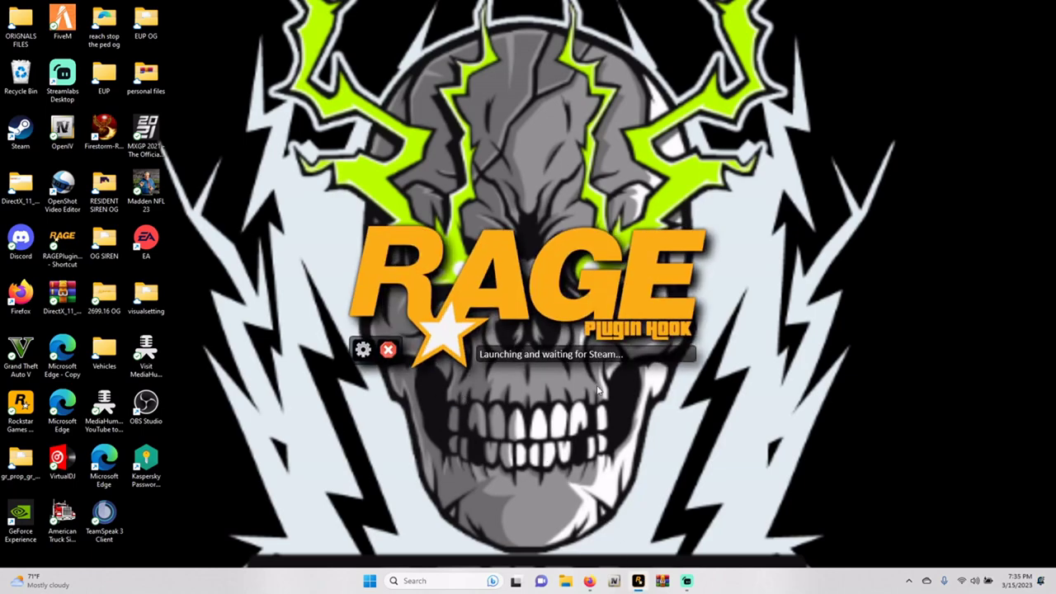
# Step: Reopen the RAGE Plugin Hook settings and enable the Seatbelt plugin for loading on startup
pyautogui.click(363, 350)
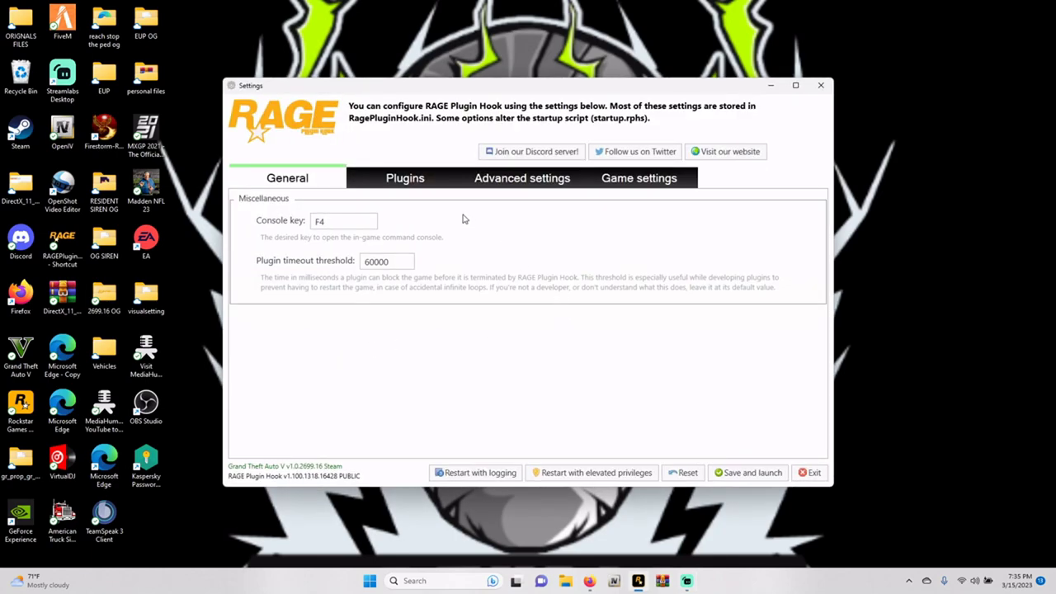
pyautogui.click(410, 186)
pyautogui.scroll(-1, 381, 361)
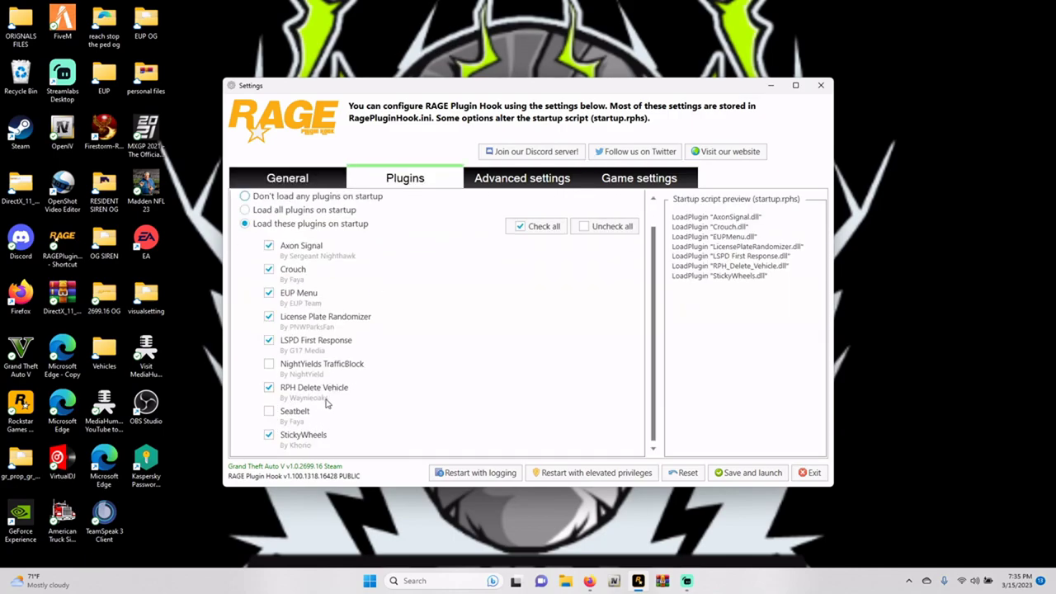
pyautogui.scroll(1, 285, 248)
pyautogui.scroll(-1, 280, 272)
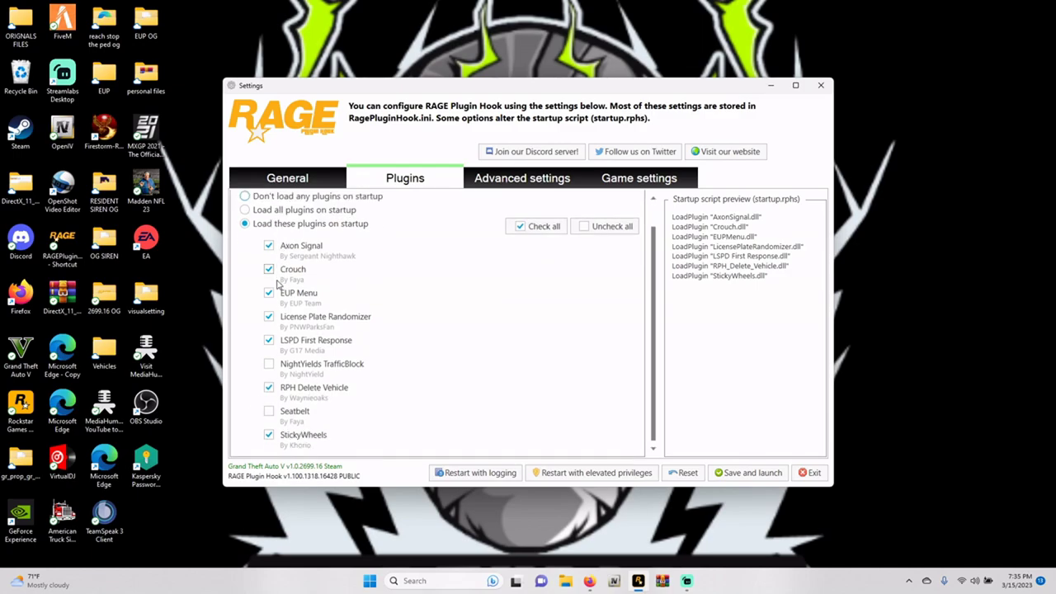
pyautogui.click(270, 412)
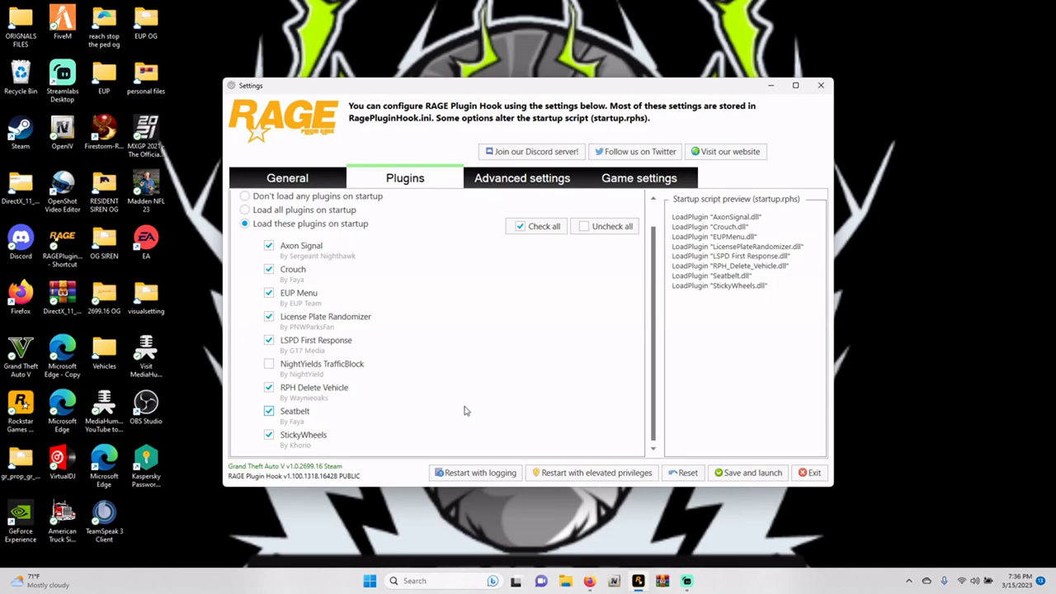
# Step: Disable the Seatbelt plugin's loading on startup again and close the settings window
pyautogui.click(268, 412)
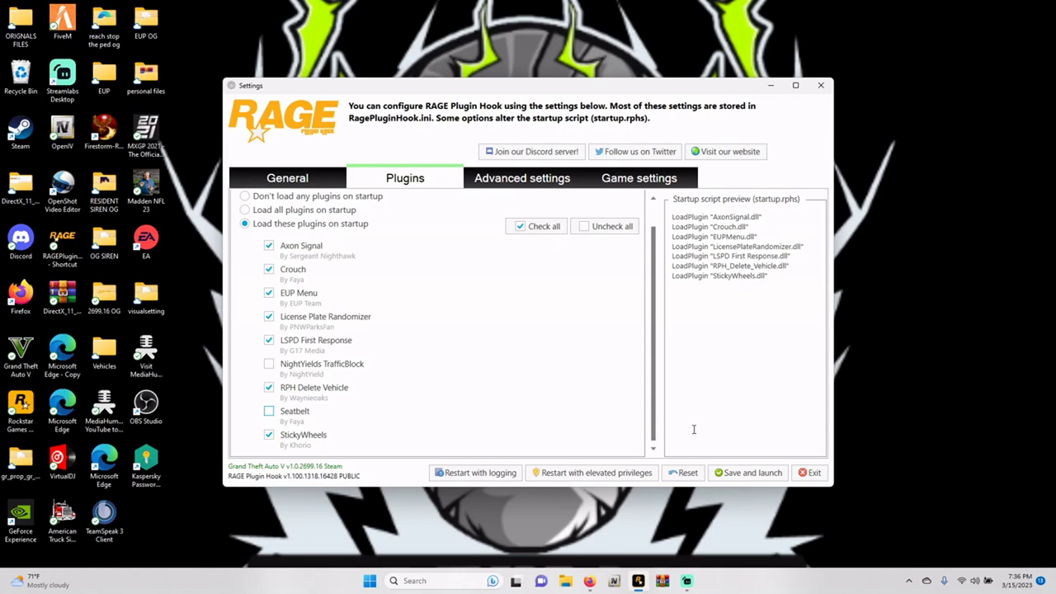
pyautogui.click(819, 86)
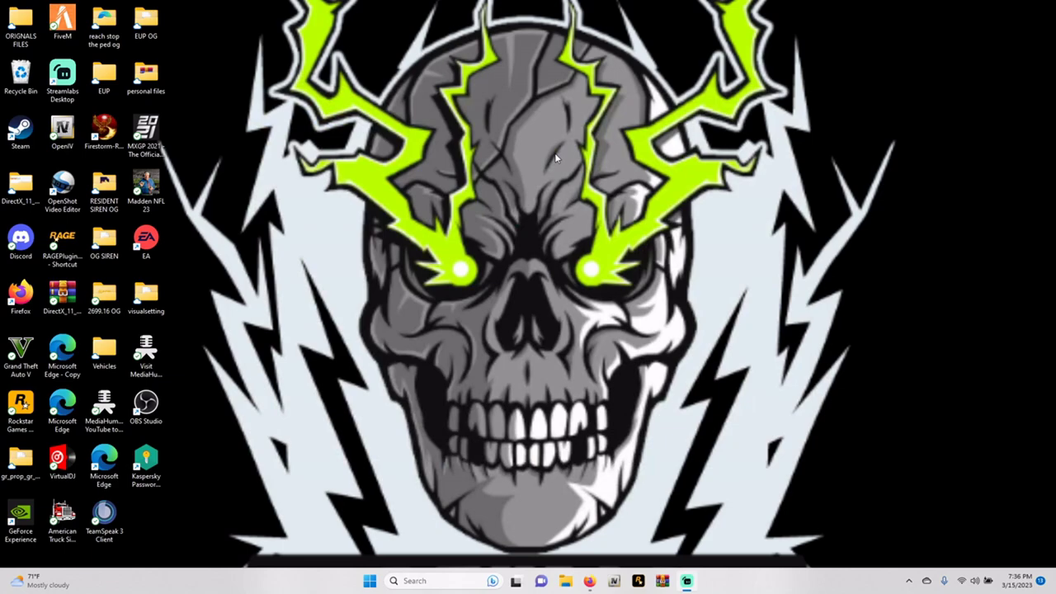